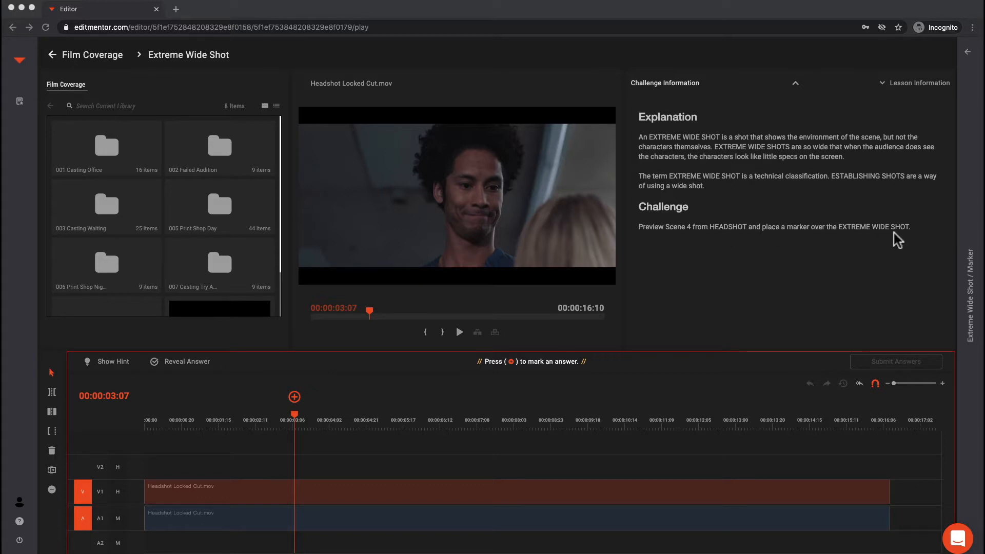
Find the extreme wide shot on the timeline and place an answer marker on it at 00:00:12:04.
{"action": "left_click", "coordinate": [321, 430]}
{"action": "left_click_drag", "start_coordinate": [336, 429], "coordinate": [698, 422]}
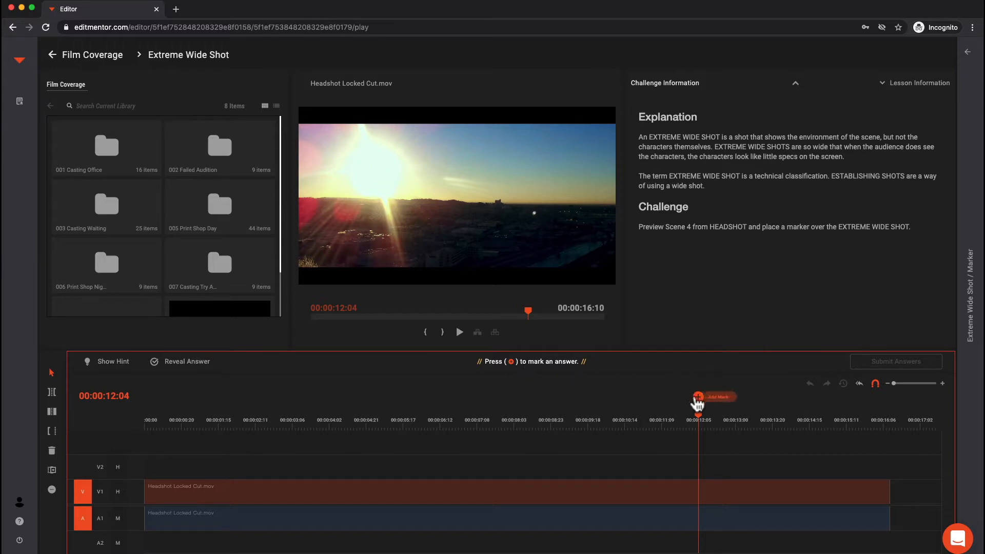
{"action": "left_click", "coordinate": [696, 399]}
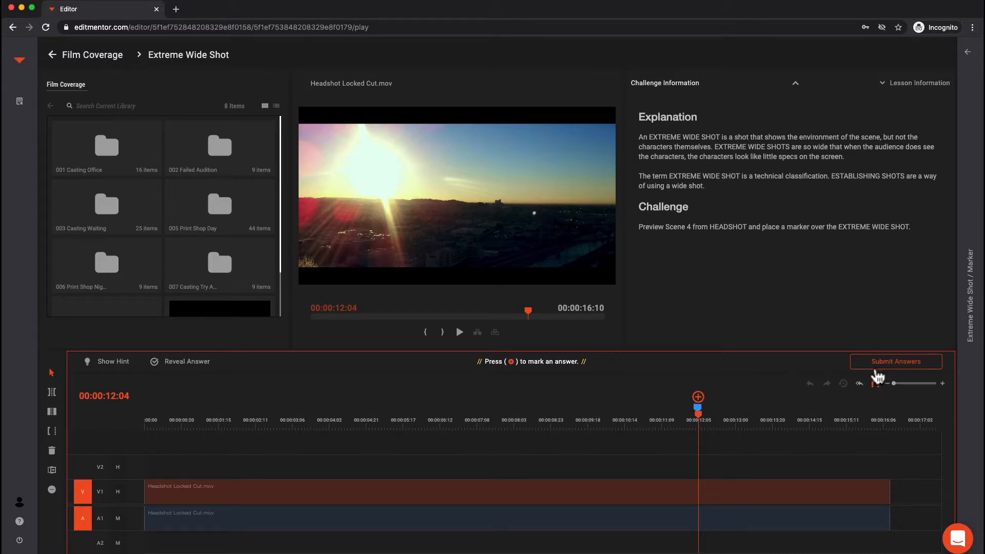
Remove the answer marker from the extreme wide shot and place it again at 00:00:12:04.
{"action": "left_click", "coordinate": [745, 420]}
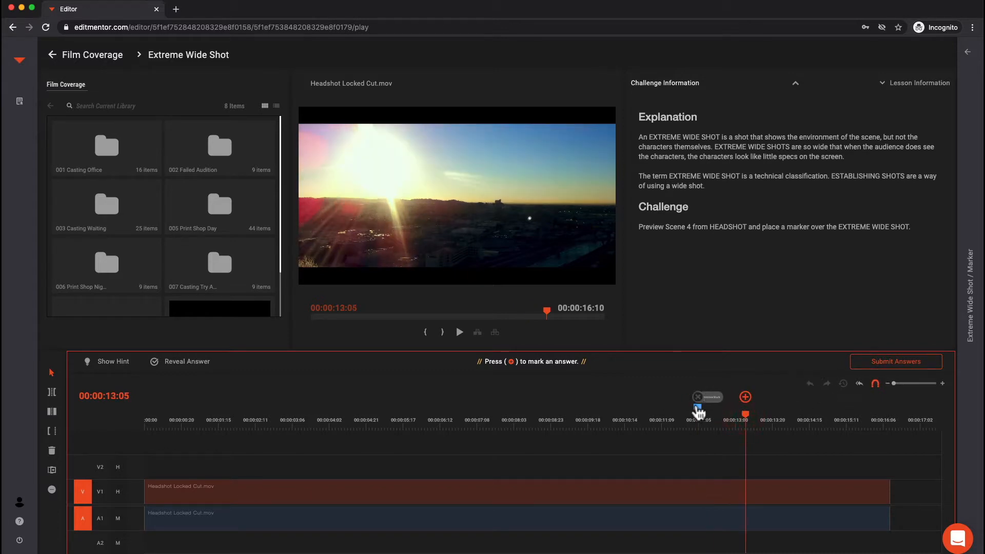
{"action": "left_click", "coordinate": [699, 398]}
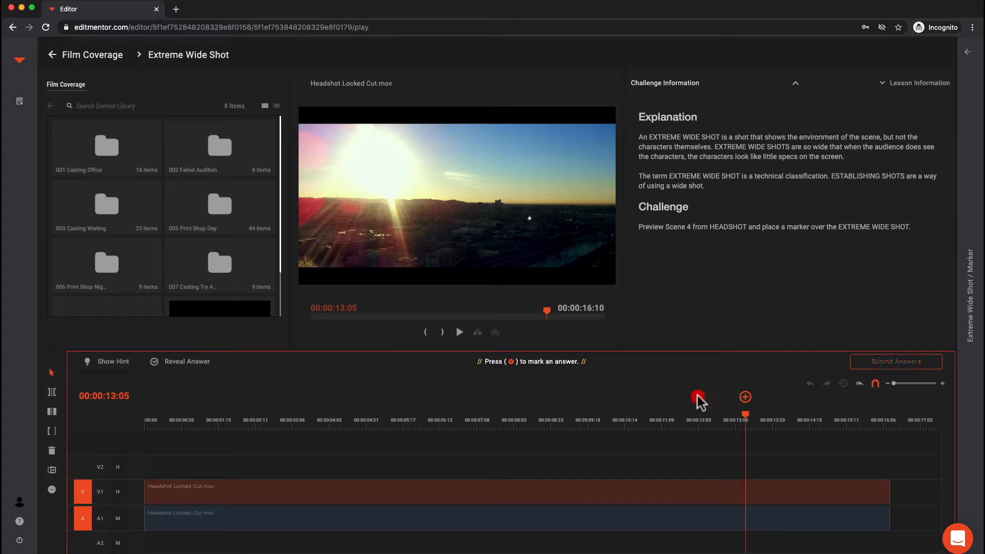
{"action": "left_click", "coordinate": [699, 420]}
{"action": "left_click", "coordinate": [698, 399]}
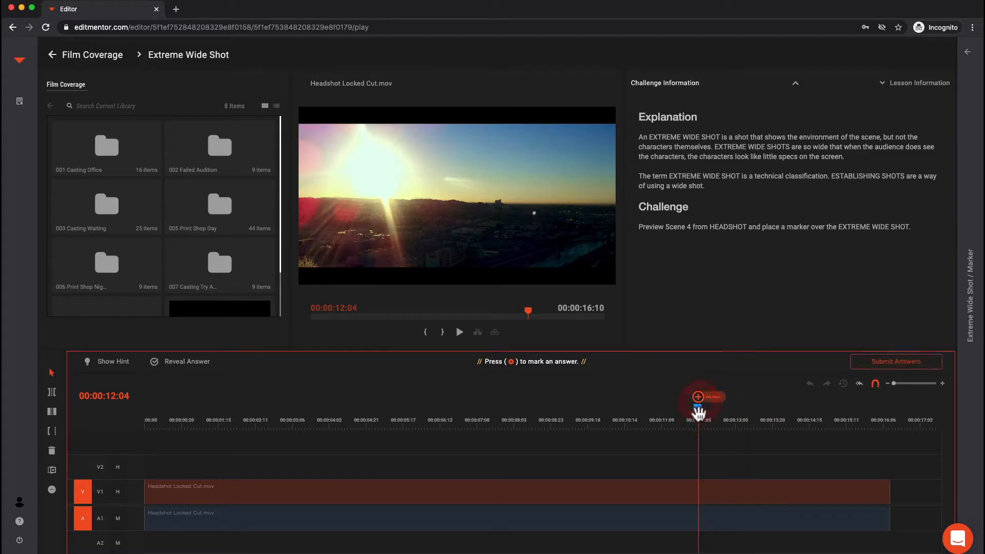
{"action": "mouse_move", "coordinate": [698, 413]}
{"action": "left_mouse_down"}
{"action": "mouse_move", "coordinate": [645, 415]}
{"action": "mouse_move", "coordinate": [708, 417]}
{"action": "mouse_move", "coordinate": [673, 414]}
{"action": "mouse_move", "coordinate": [697, 415]}
{"action": "left_mouse_up"}
Submit the marked answer for scoring and show all possible answers on the timeline.
{"action": "left_click", "coordinate": [735, 422]}
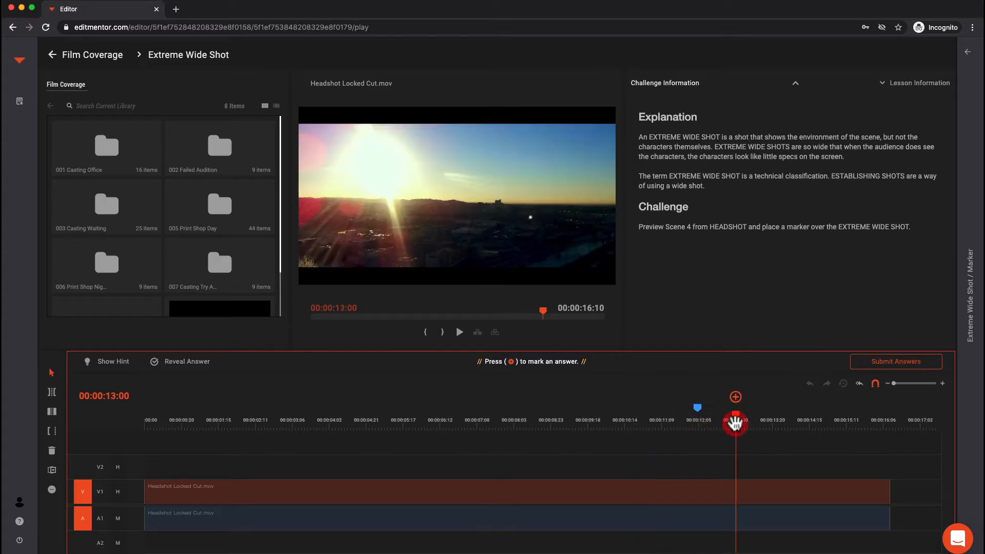
{"action": "left_click", "coordinate": [858, 362]}
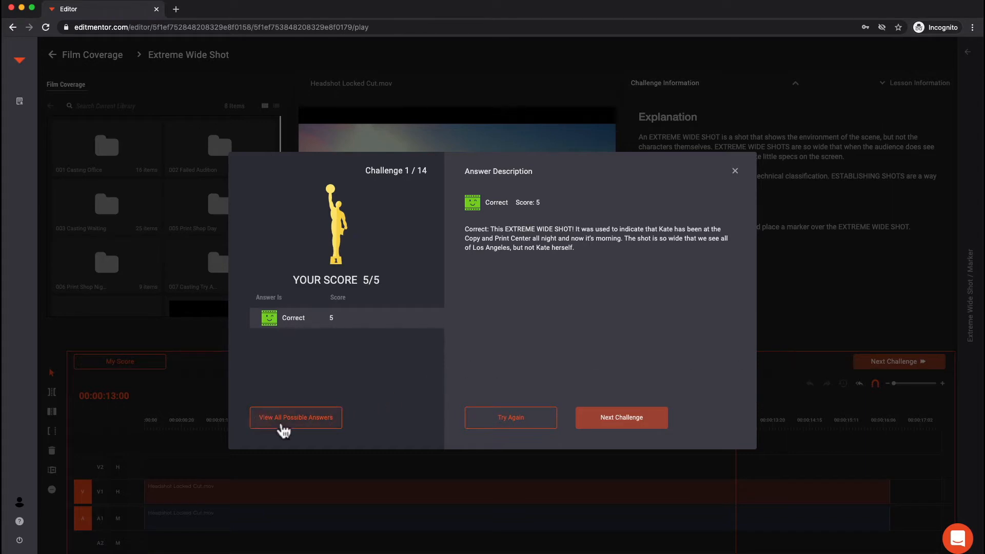
{"action": "left_click", "coordinate": [283, 425]}
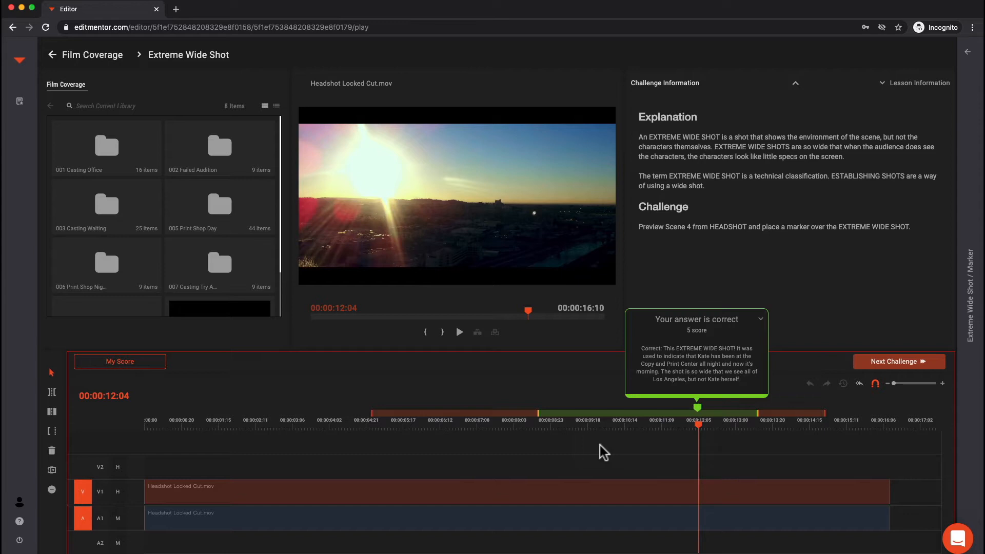
Review the feedback for the incorrect section before the correct range, and inspect the footage within the correct range.
{"action": "left_click", "coordinate": [471, 415]}
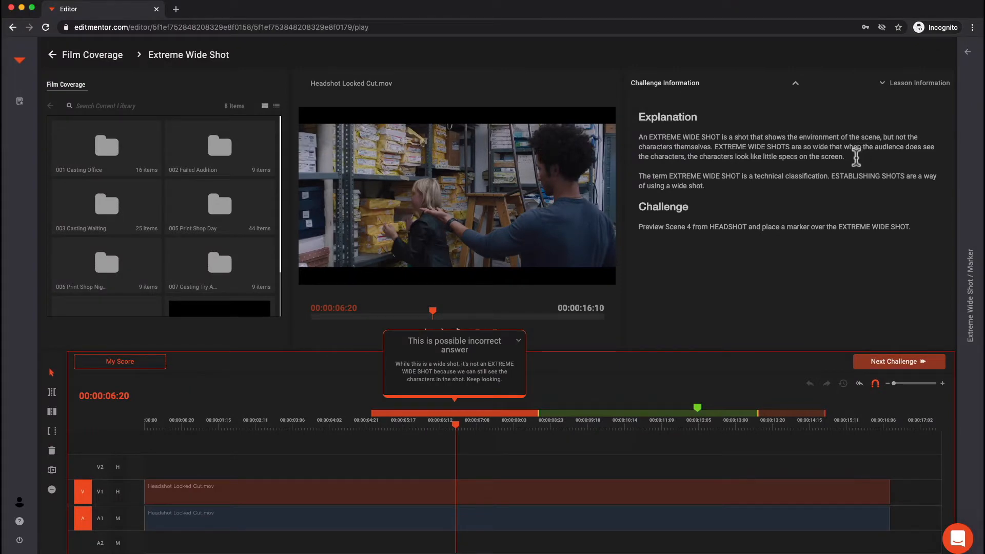
{"action": "left_click", "coordinate": [559, 424]}
{"action": "left_click_drag", "start_coordinate": [559, 424], "coordinate": [720, 424]}
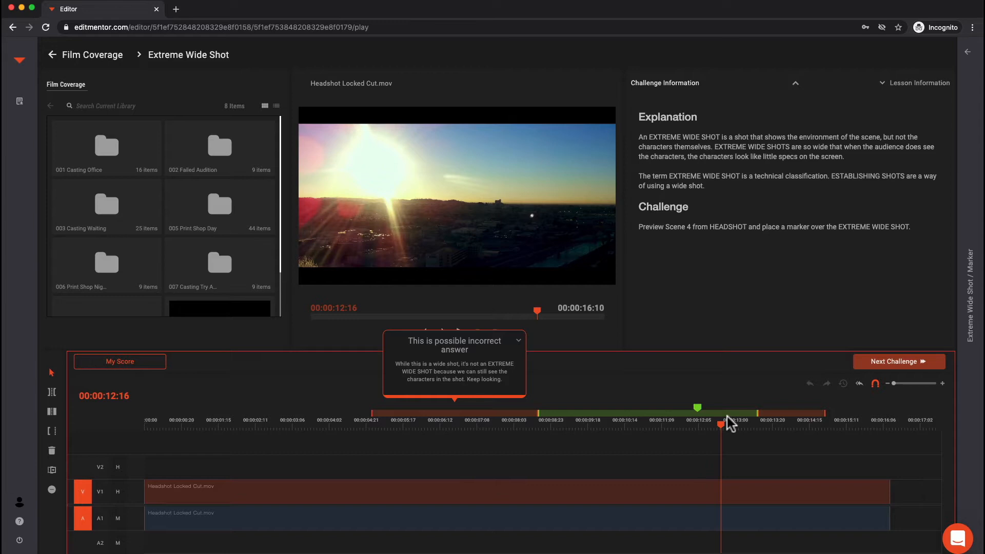
{"action": "mouse_move", "coordinate": [726, 415]}
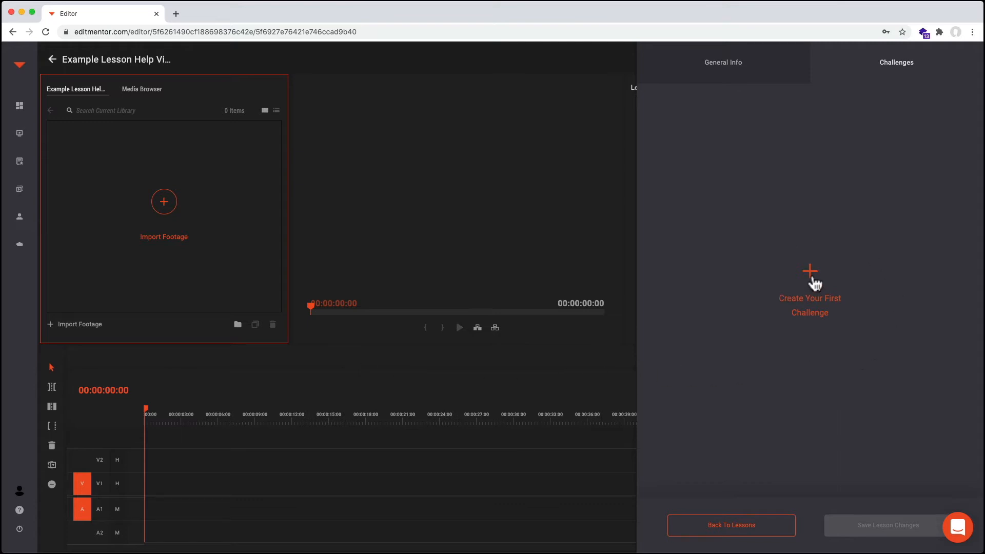
Create the lesson's first challenge, titled "Which character is the main character?", with Marker as the challenge type.
{"action": "left_click", "coordinate": [811, 272]}
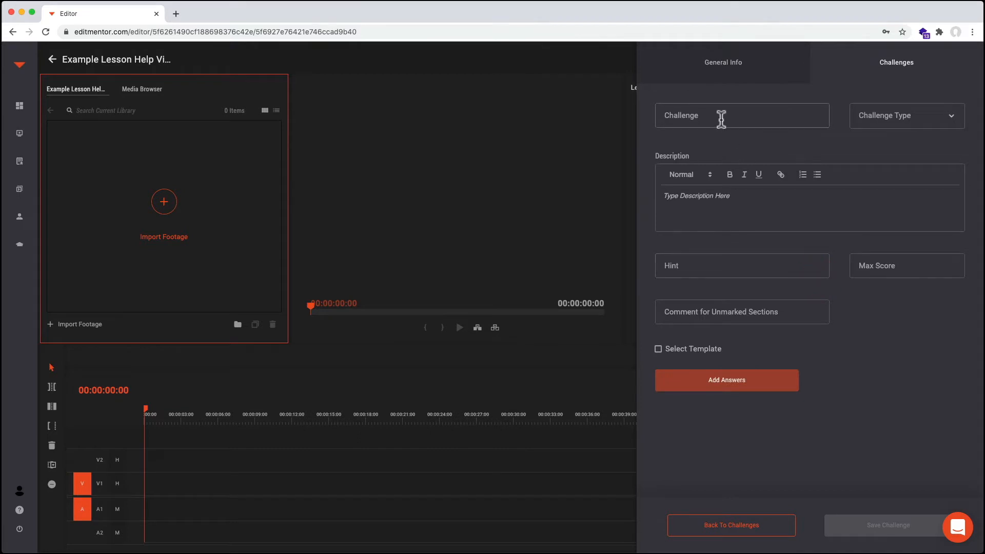
{"action": "left_click", "coordinate": [721, 119]}
{"action": "type", "text": "W"}
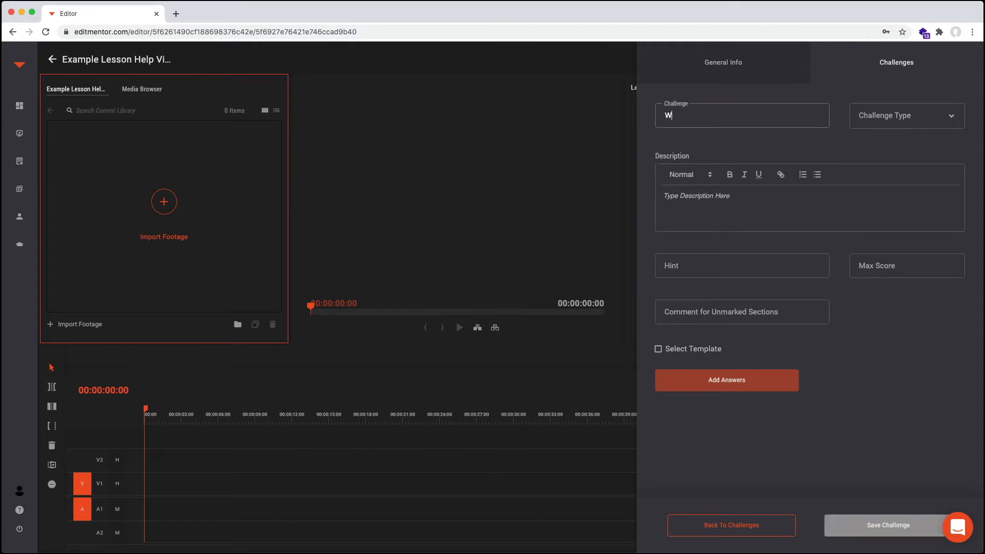
{"action": "type", "text": "hich charac"}
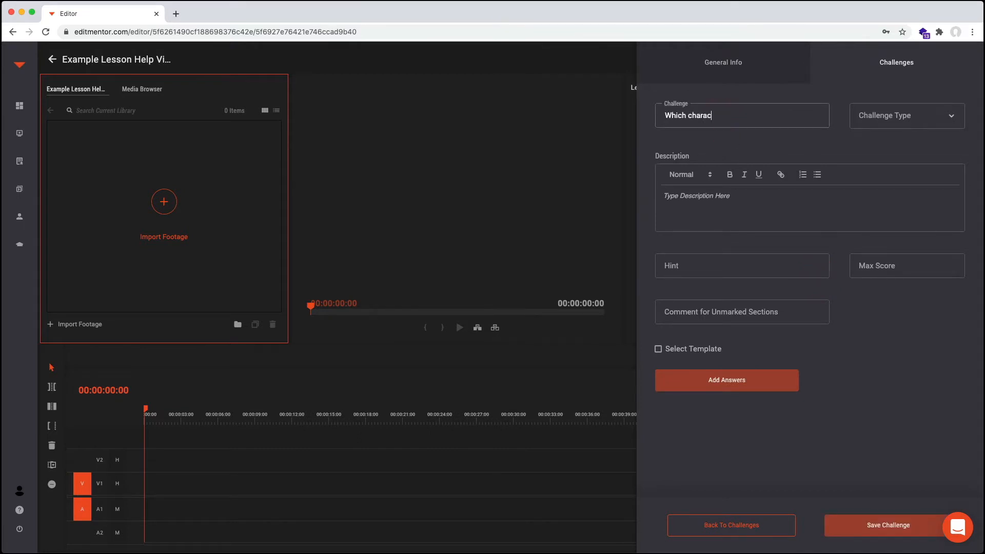
{"action": "type", "text": "ter is the main character?"}
{"action": "key", "text": "Tab"}
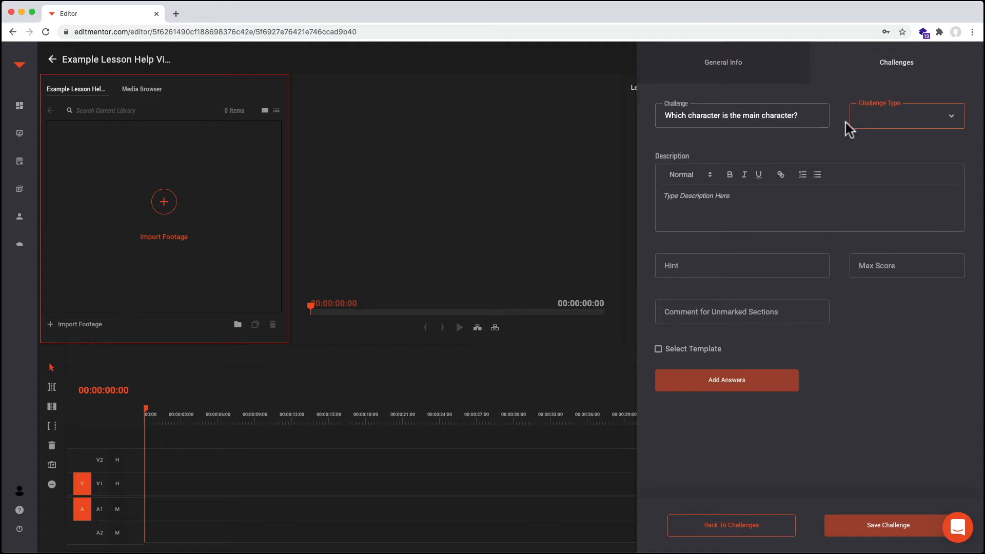
{"action": "left_click", "coordinate": [878, 121]}
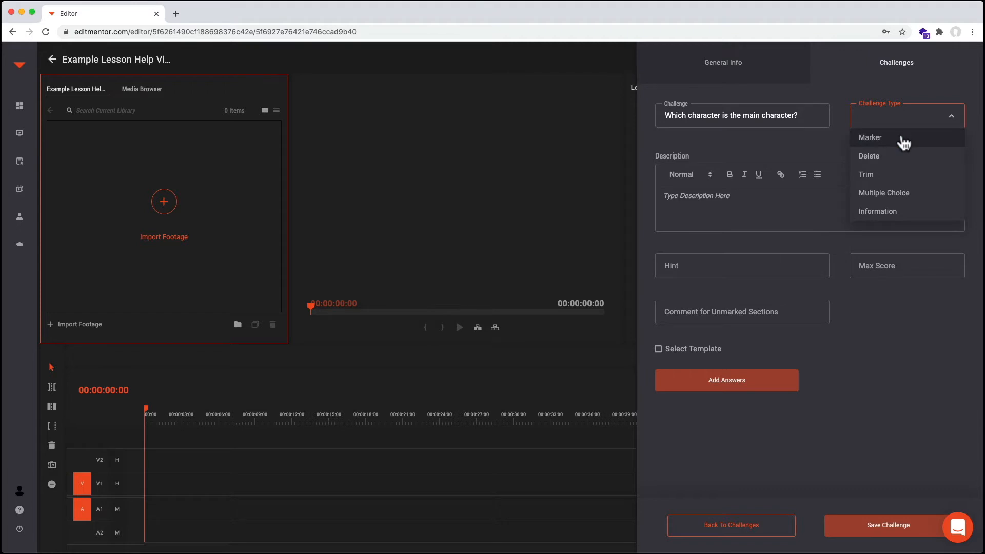
{"action": "left_click", "coordinate": [903, 143]}
Enter the challenge description "Watch the scene below and add a marker to the shot that best shows the main character's face.".
{"action": "left_click", "coordinate": [737, 219]}
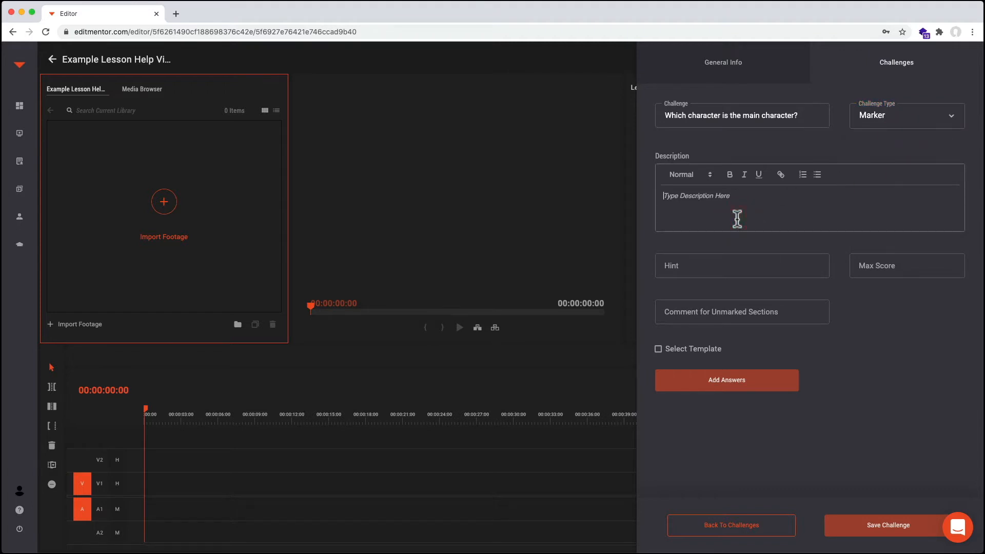
{"action": "type", "text": "Watch the scene below and add a marker to the sho"}
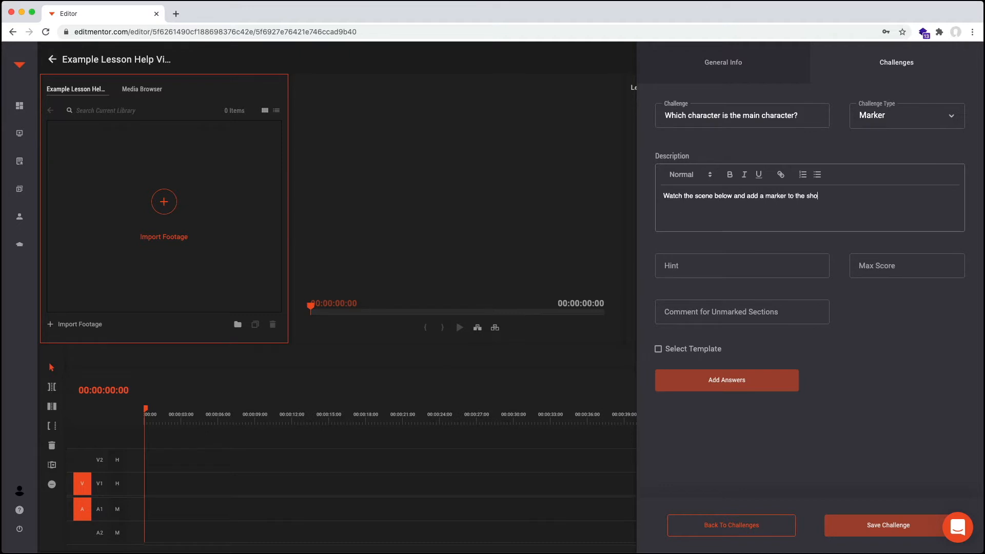
{"action": "type", "text": "t that best shows the main character's face."}
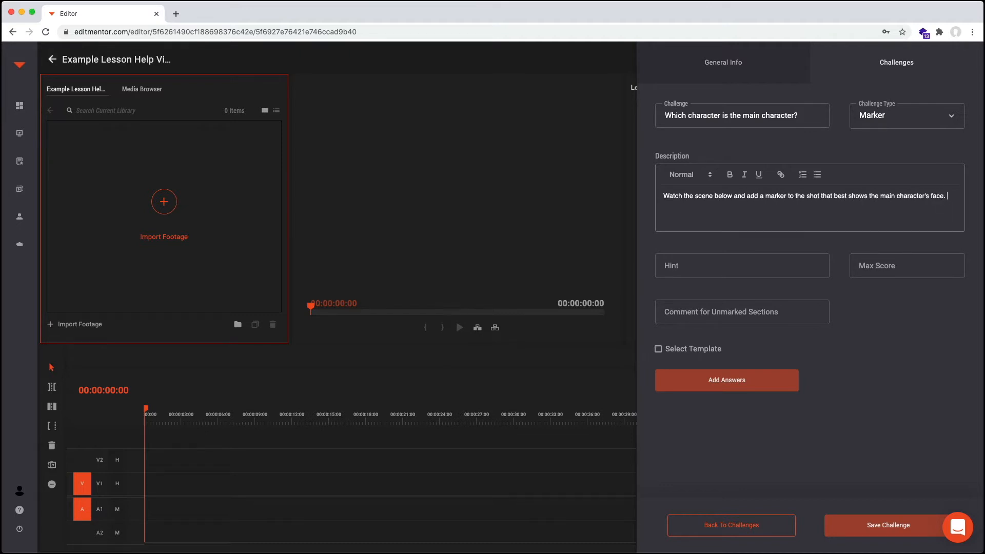
Enter a hint that the character, given by first name, "has curly hair", max score 10 and the unmarked-sections comment "Sorry, that's not quite right.".
{"action": "left_click", "coordinate": [669, 265]}
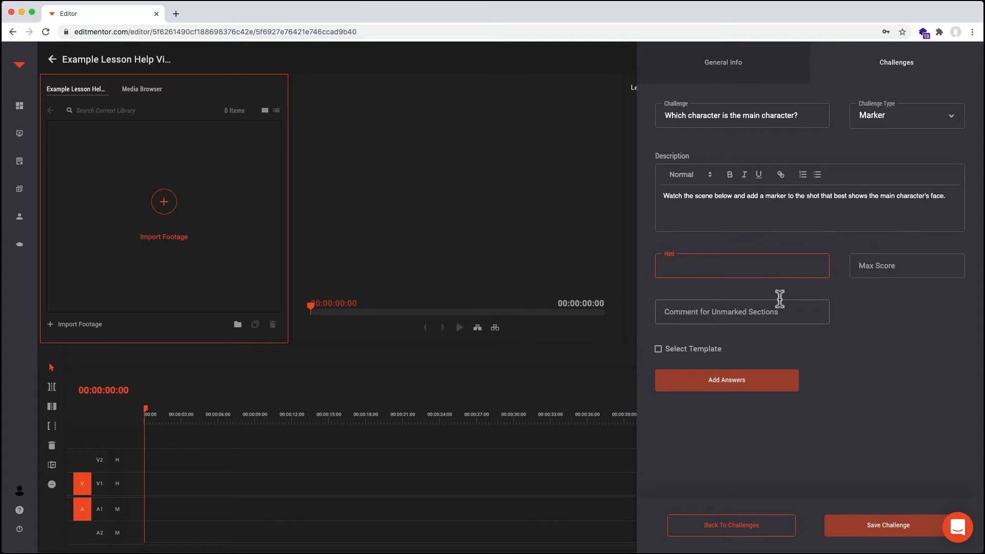
{"action": "type", "text": "Rachael has curly hair"}
{"action": "key", "text": "Tab"}
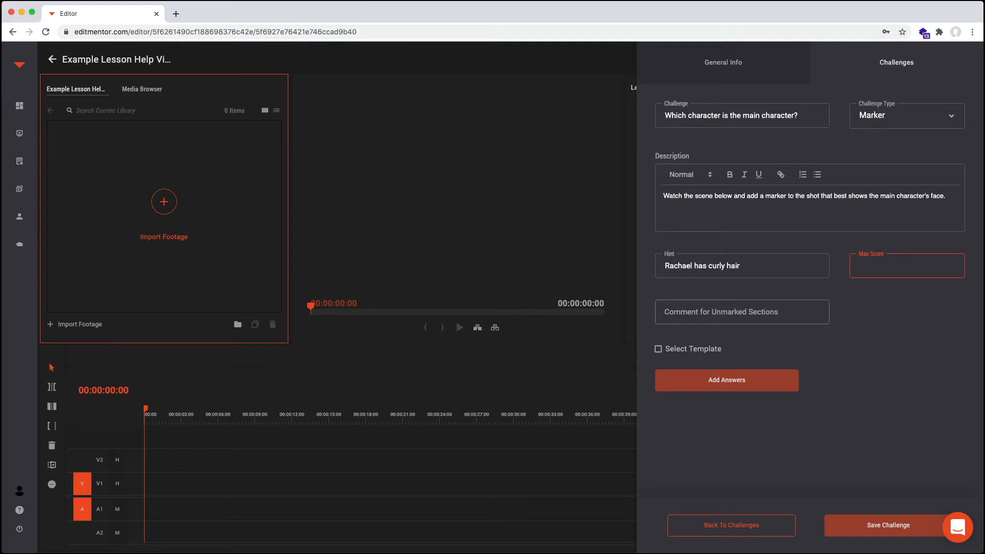
{"action": "type", "text": "10"}
{"action": "left_click", "coordinate": [736, 304]}
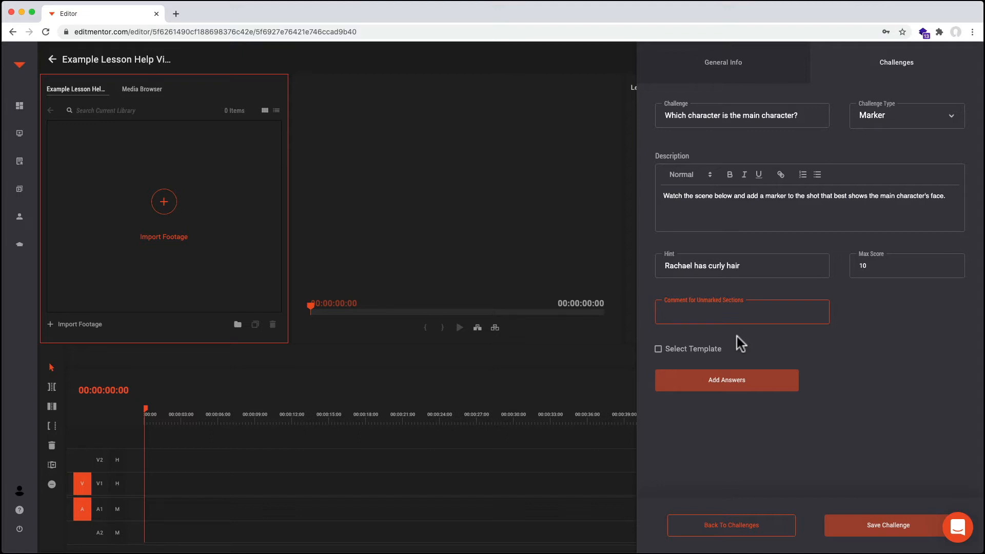
{"action": "type", "text": "Sorry, that's not quite right."}
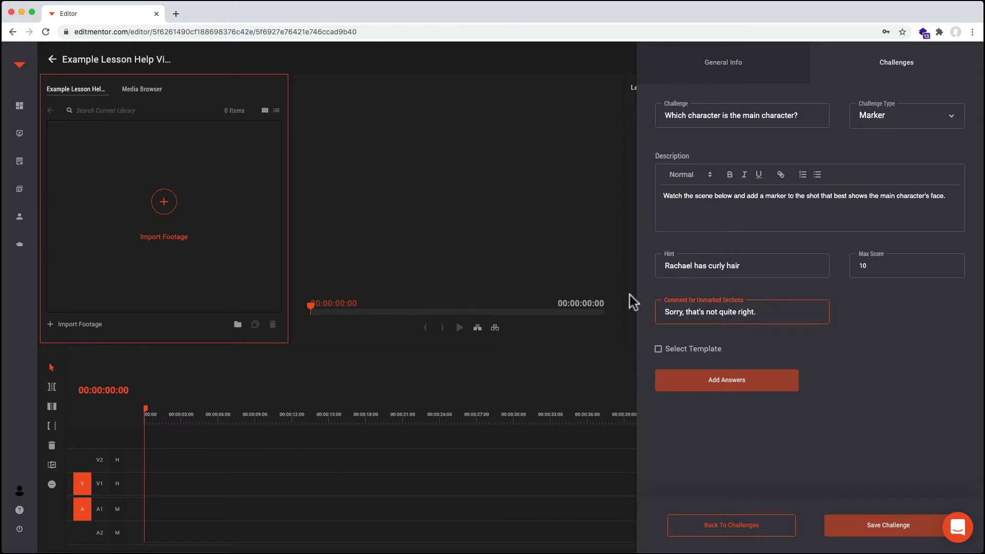
Add the clip yQk7Tmt0-32479298.mp4 from the media library to the lesson's footage.
{"action": "left_click", "coordinate": [457, 364]}
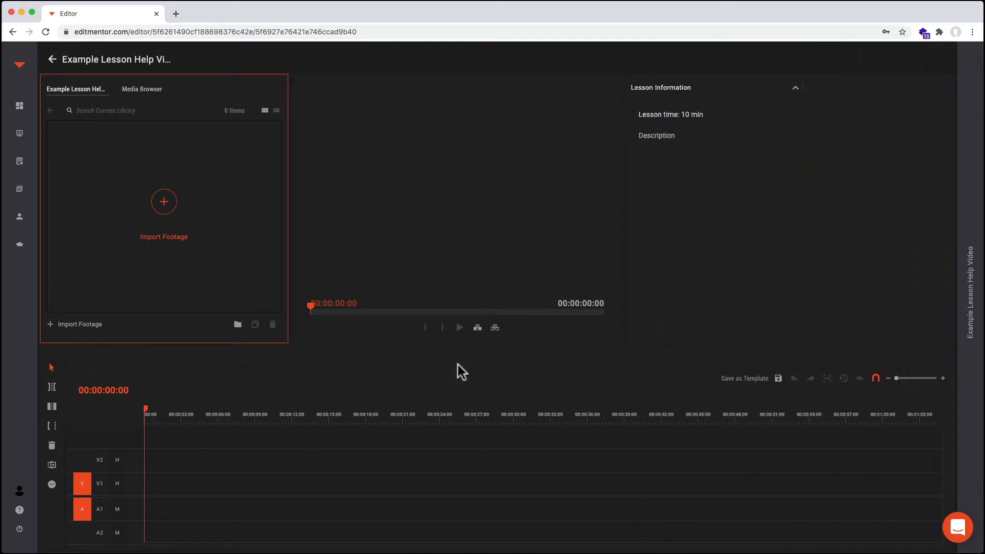
{"action": "left_click", "coordinate": [164, 205]}
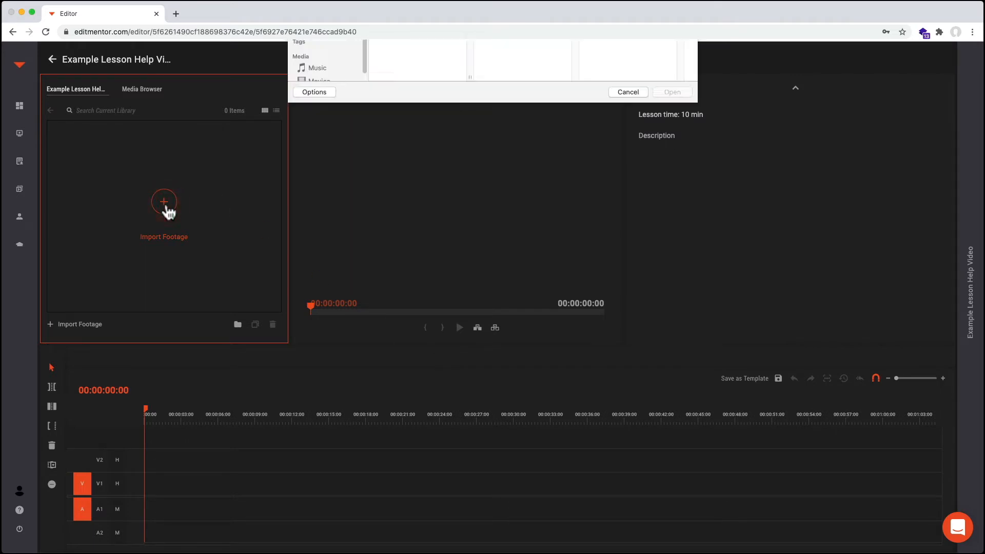
{"action": "left_click", "coordinate": [623, 419]}
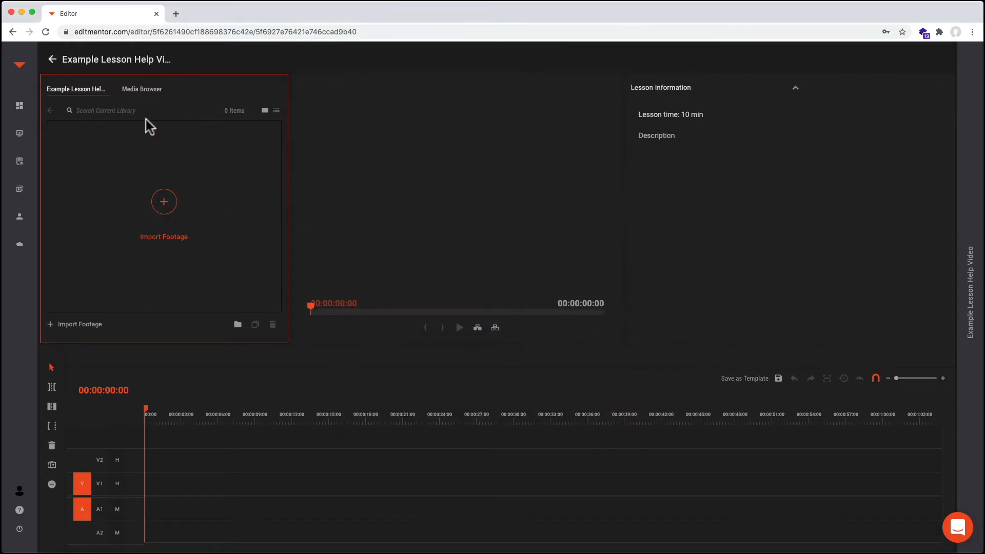
{"action": "left_click", "coordinate": [141, 89]}
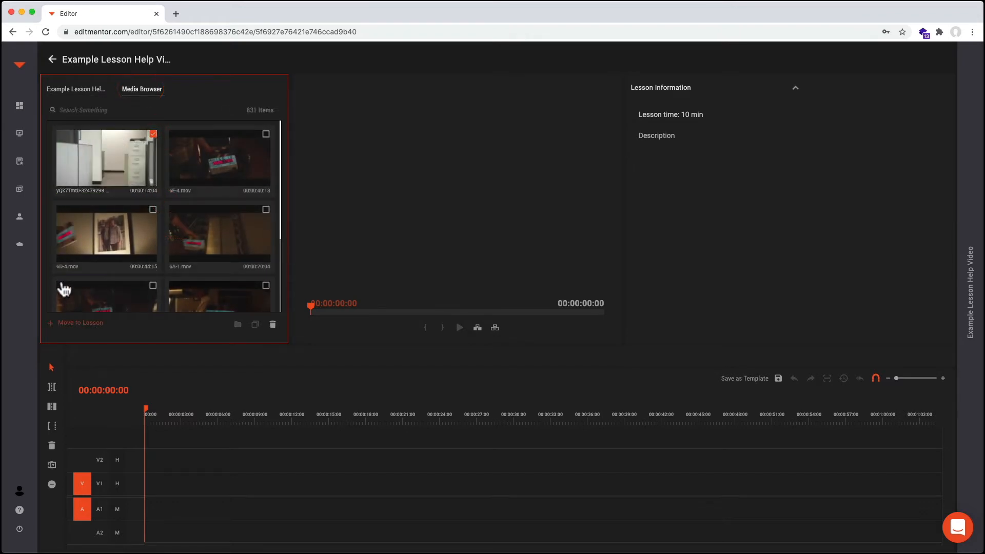
{"action": "left_click", "coordinate": [72, 324]}
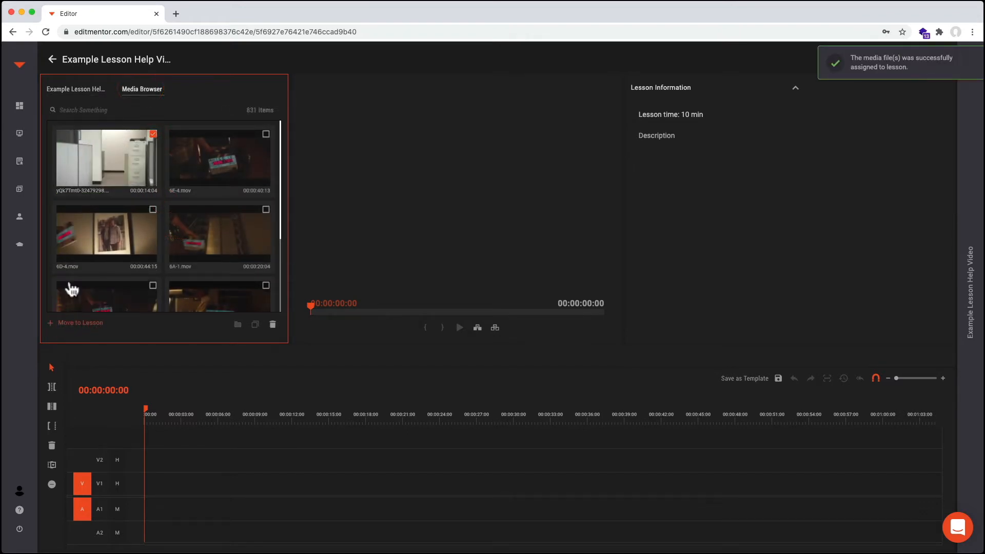
{"action": "left_click", "coordinate": [62, 91]}
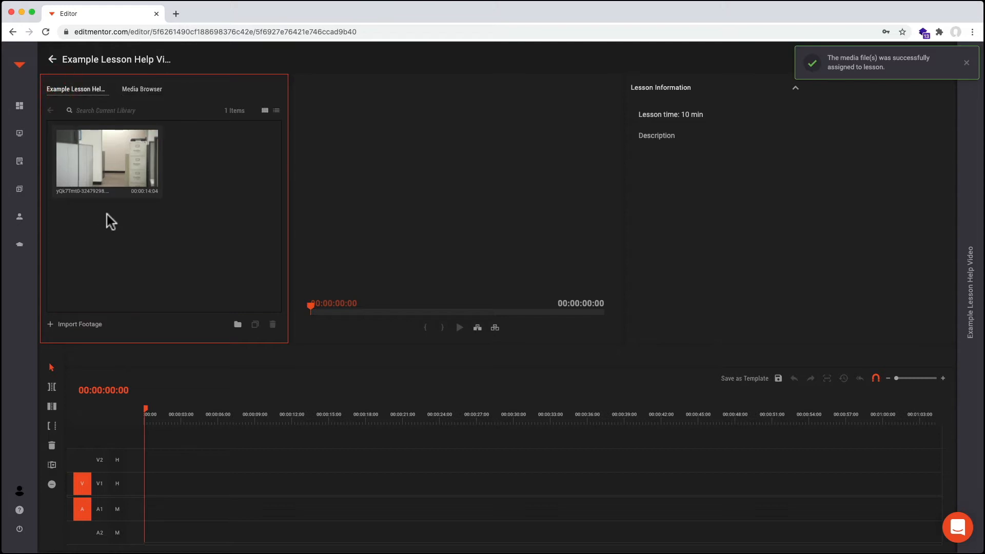
Insert the footage clip's section from 00:00:02:07 to 00:00:04:06 at the start of the timeline.
{"action": "left_click", "coordinate": [105, 177]}
{"action": "left_click", "coordinate": [358, 310]}
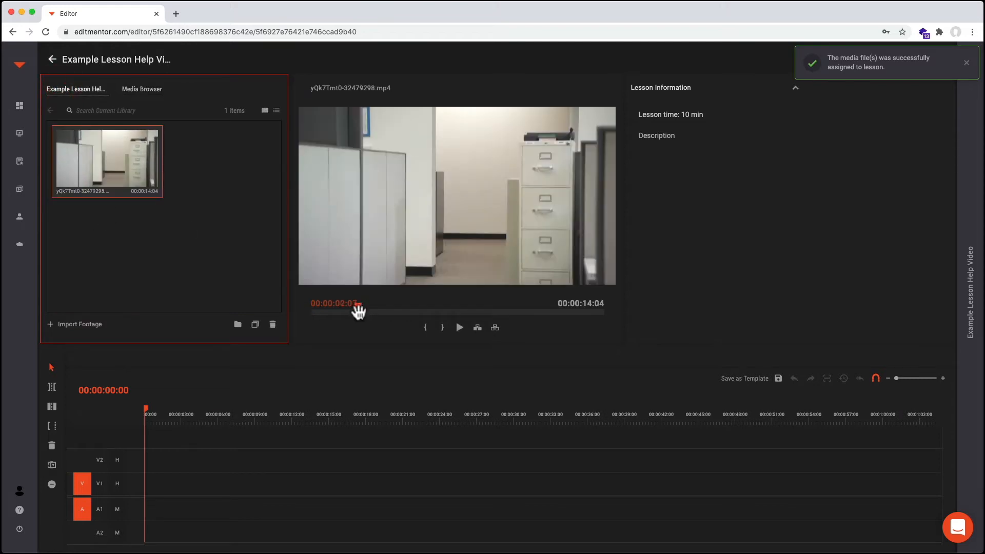
{"action": "left_click", "coordinate": [399, 311]}
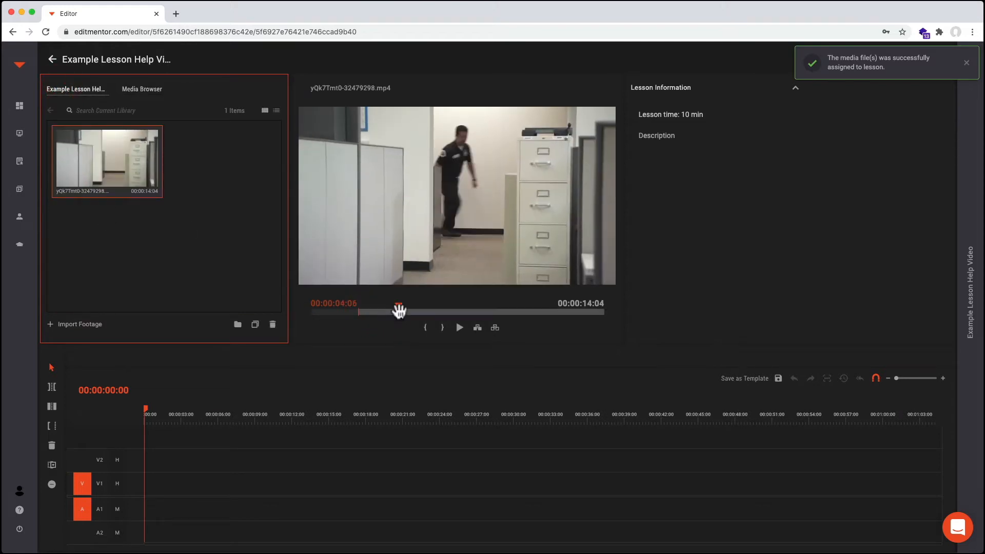
{"action": "left_click", "coordinate": [476, 332]}
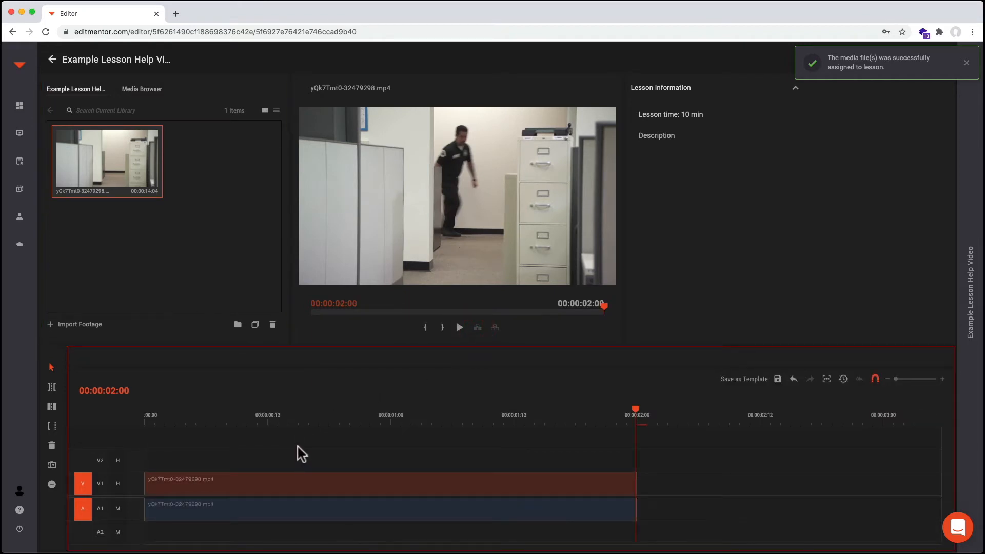
Delete the inserted video and audio from the timeline and return to the challenge form, dismissing the notification.
{"action": "left_click_drag", "start_coordinate": [299, 448], "coordinate": [373, 534]}
{"action": "key", "text": "Delete"}
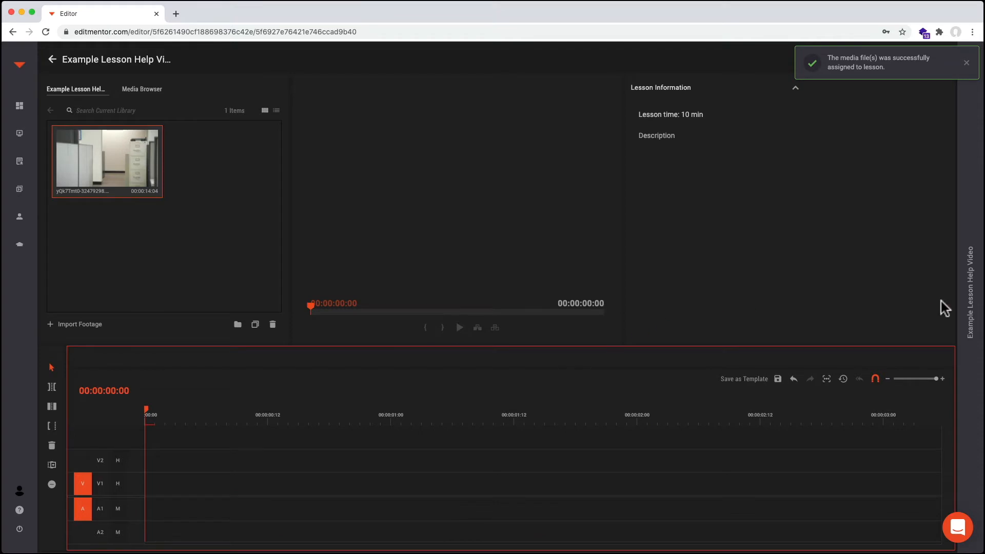
{"action": "left_click", "coordinate": [964, 303]}
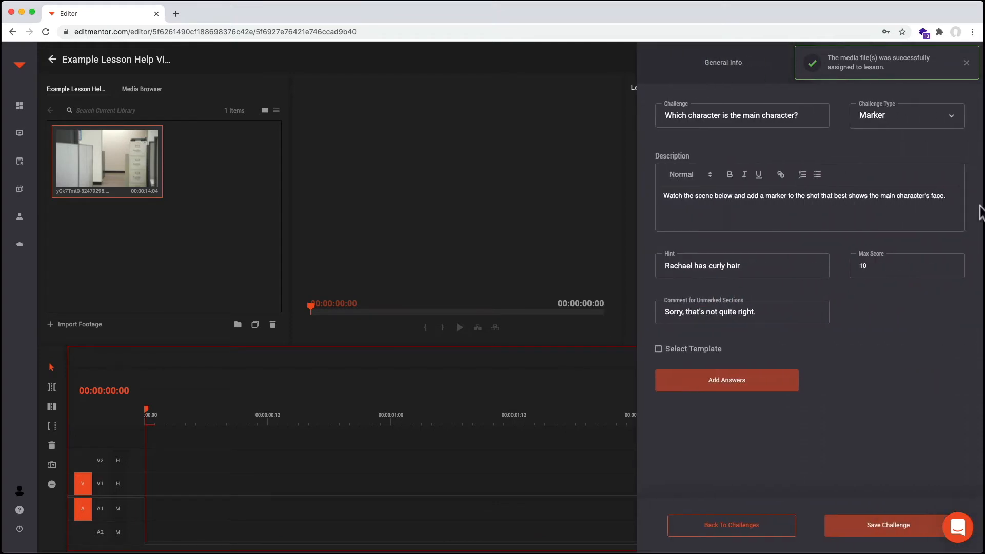
{"action": "left_click", "coordinate": [966, 62]}
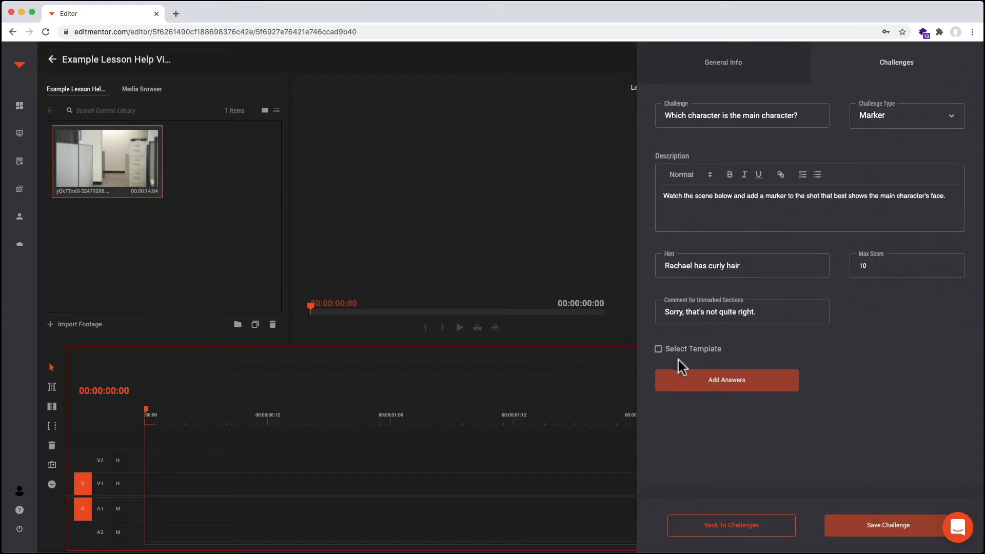
Enable template use for the challenge and load the Example Timeline template onto the timeline.
{"action": "left_click", "coordinate": [734, 355]}
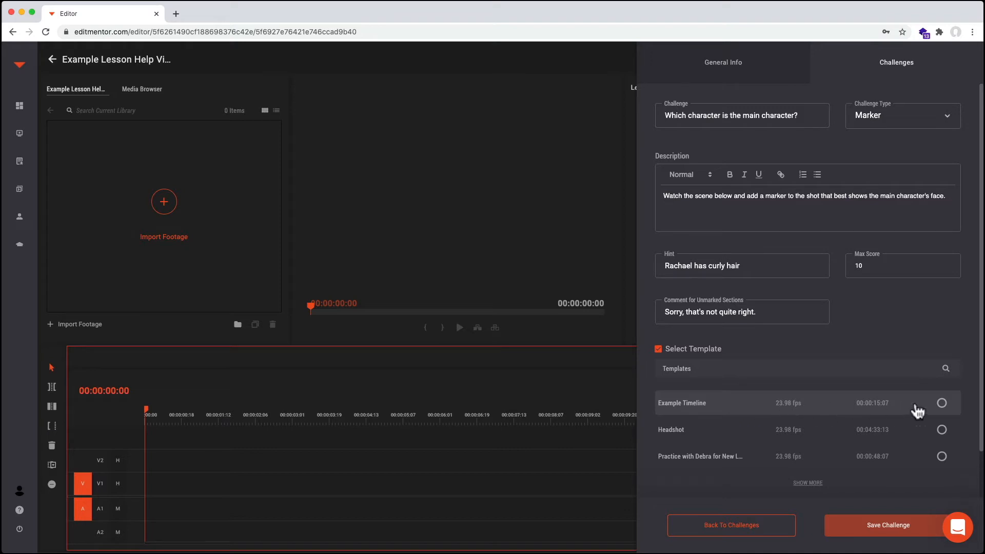
{"action": "left_click", "coordinate": [942, 404]}
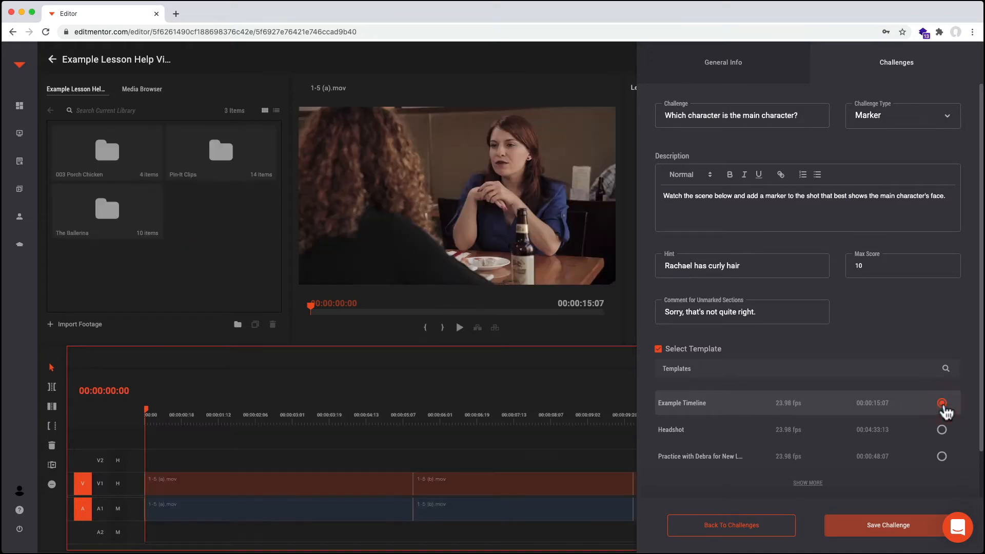
{"action": "left_click", "coordinate": [564, 424]}
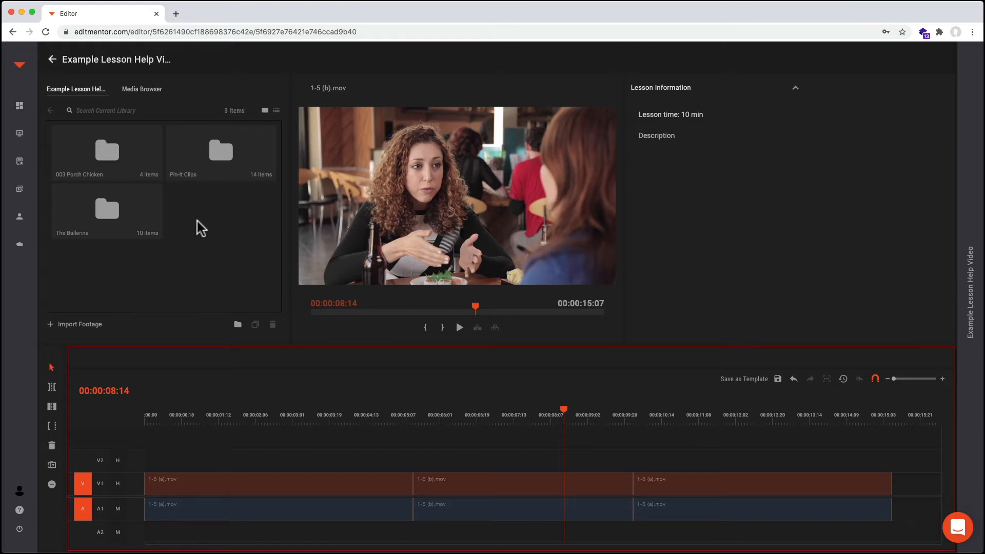
Try shifting the last clip later and saving the timeline as a template named "Example Template Scene 4", cancelling the save and undoing the shift.
{"action": "left_click_drag", "start_coordinate": [724, 486], "coordinate": [755, 487]}
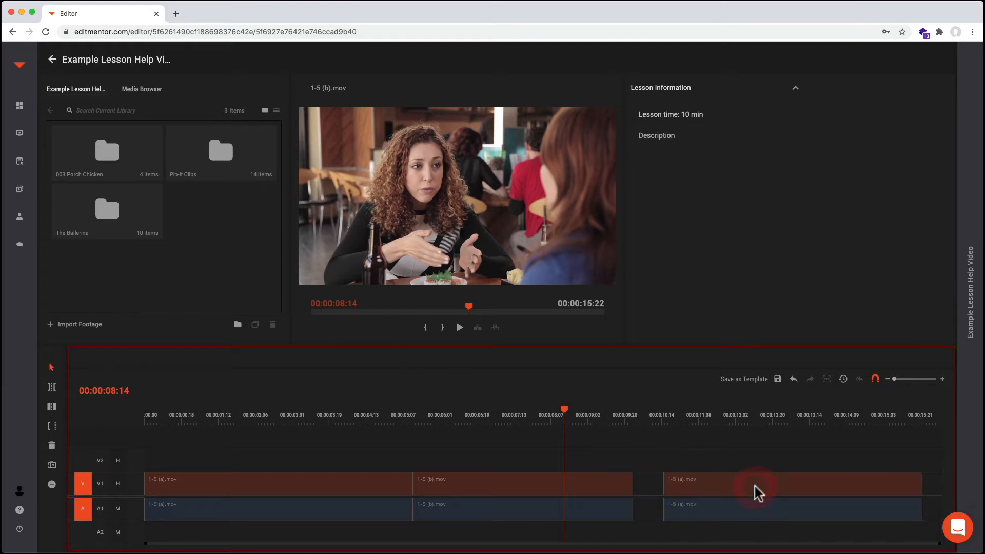
{"action": "left_click", "coordinate": [750, 384]}
{"action": "left_click", "coordinate": [475, 292]}
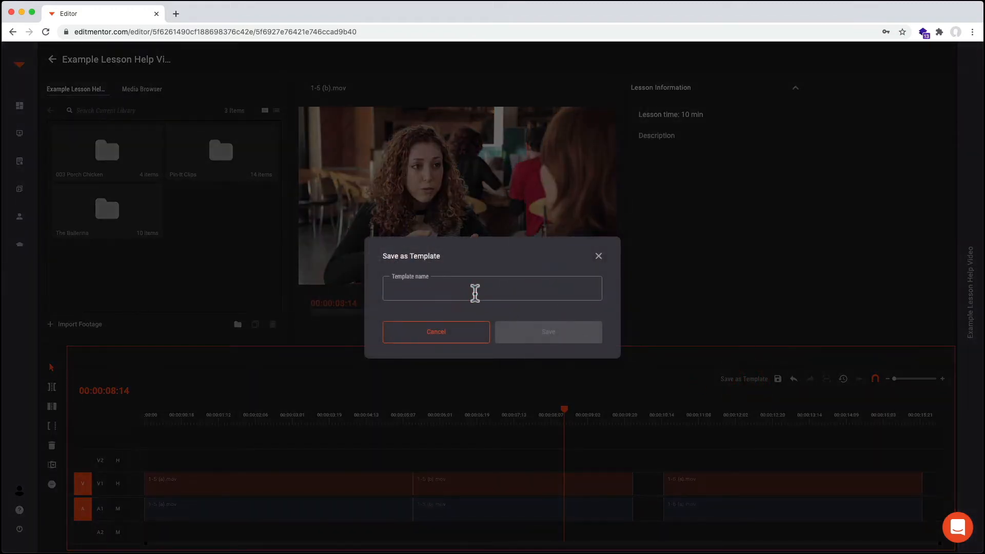
{"action": "type", "text": "Example Template Scene 1 Pin It"}
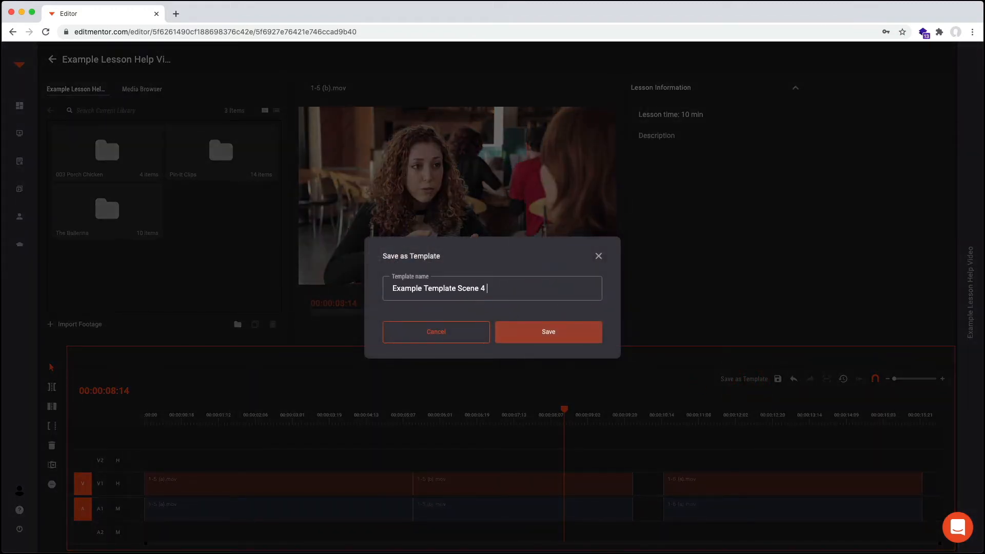
{"action": "left_click", "coordinate": [597, 257]}
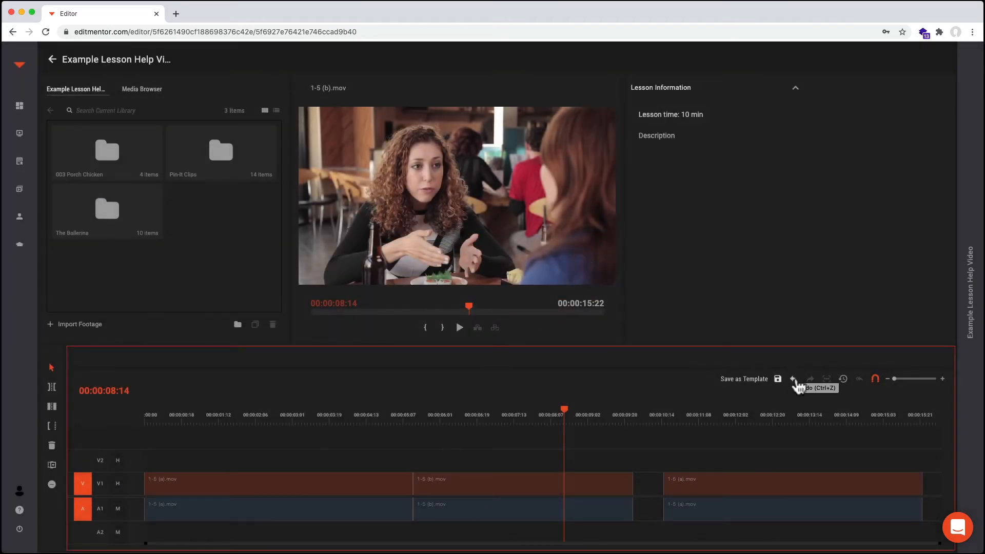
{"action": "left_click", "coordinate": [794, 380]}
Start adding answers to the marker challenge and play the template timeline from its beginning.
{"action": "left_click", "coordinate": [969, 284]}
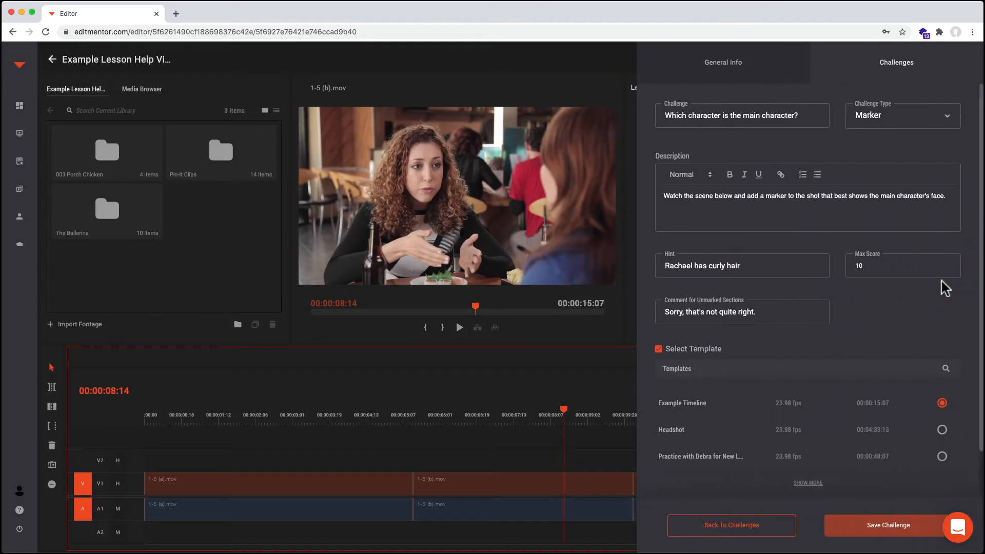
{"action": "scroll", "coordinate": [891, 297], "scroll_direction": "down", "scroll_amount": 2}
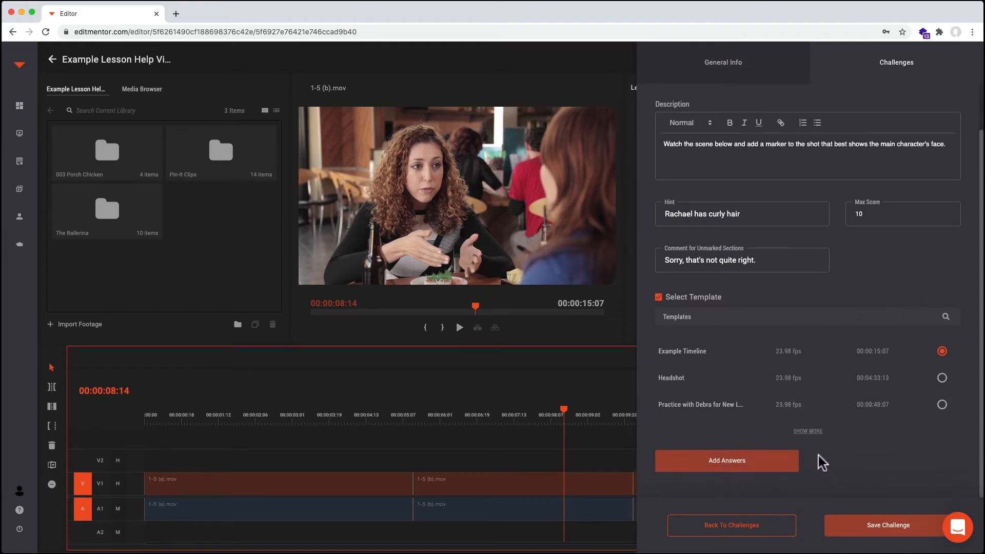
{"action": "left_click", "coordinate": [676, 464]}
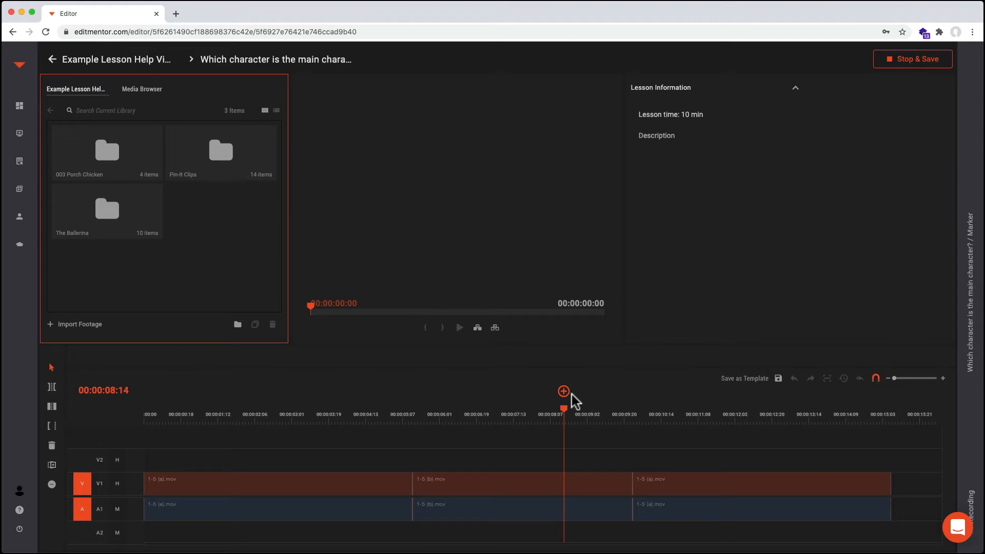
{"action": "left_click_drag", "start_coordinate": [562, 409], "coordinate": [128, 396]}
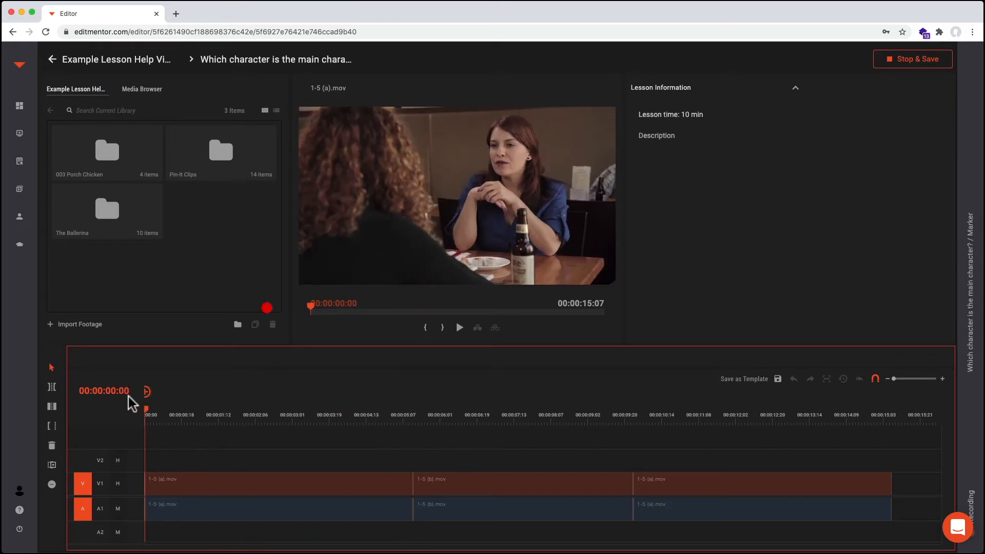
{"action": "key", "text": "space"}
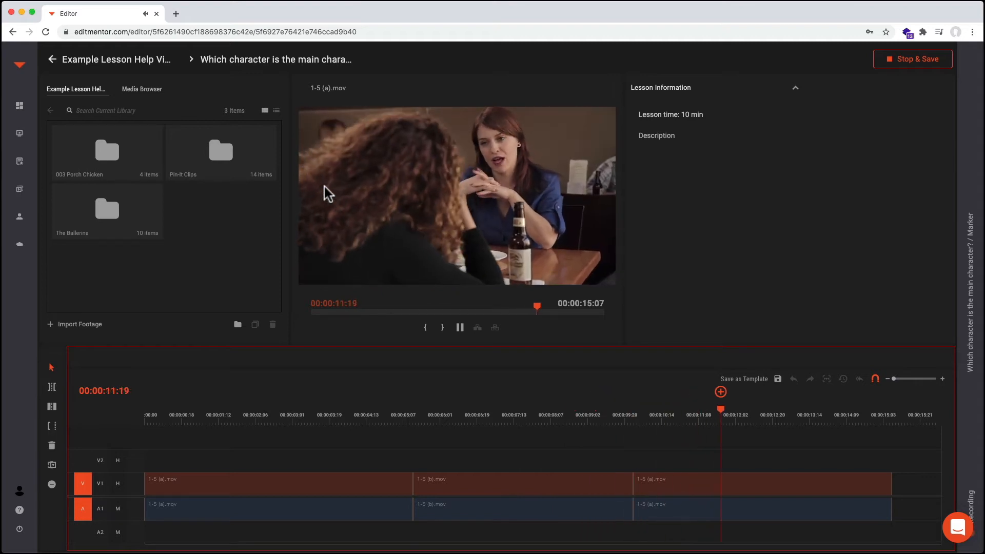
{"action": "key", "text": "space"}
Ripple-trim the middle clip 1-5 (b).mov, removing about nine frames from its start and eight from its end.
{"action": "left_click_drag", "start_coordinate": [697, 416], "coordinate": [573, 420]}
{"action": "left_click", "coordinate": [524, 414]}
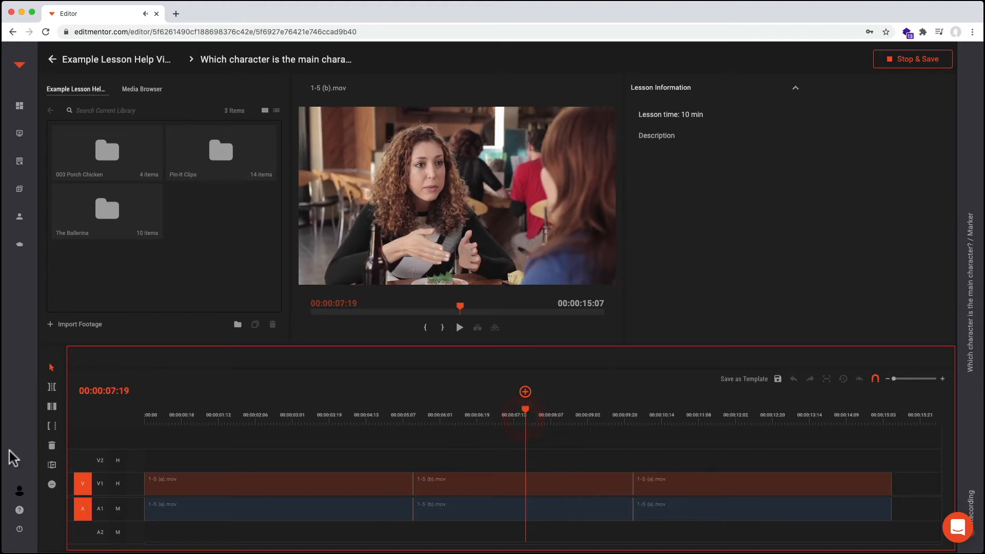
{"action": "left_click", "coordinate": [68, 466]}
{"action": "left_click_drag", "start_coordinate": [418, 497], "coordinate": [431, 488]}
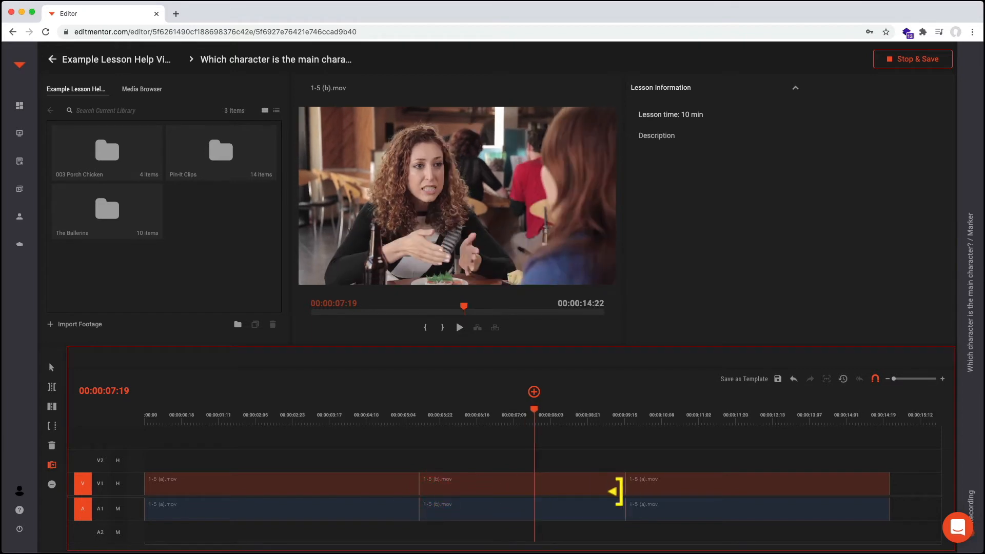
{"action": "left_click_drag", "start_coordinate": [617, 491], "coordinate": [609, 489]}
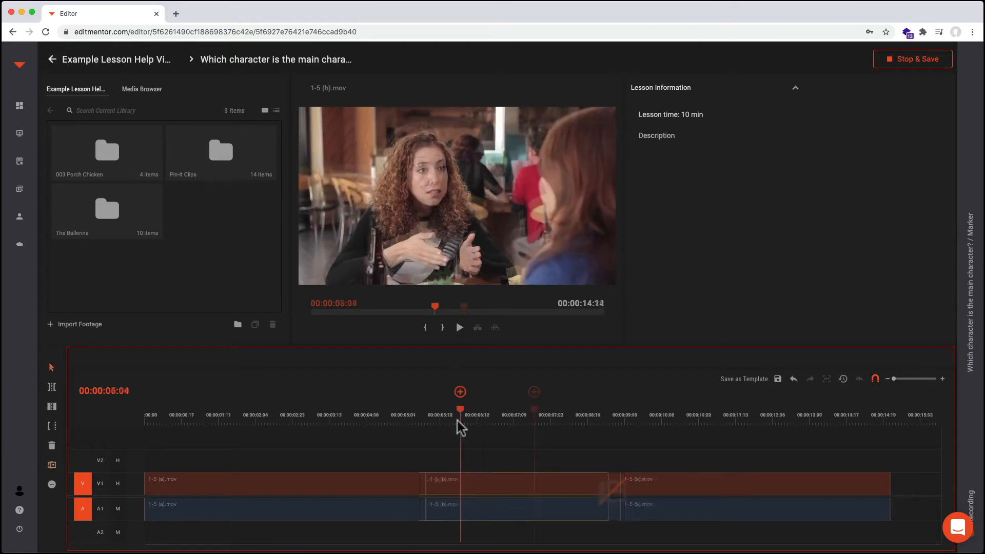
Mark an answer range over the middle clip from 00:00:05:12 to 00:00:09:07, with type Correct and score 10.
{"action": "left_click_drag", "start_coordinate": [457, 422], "coordinate": [423, 426]}
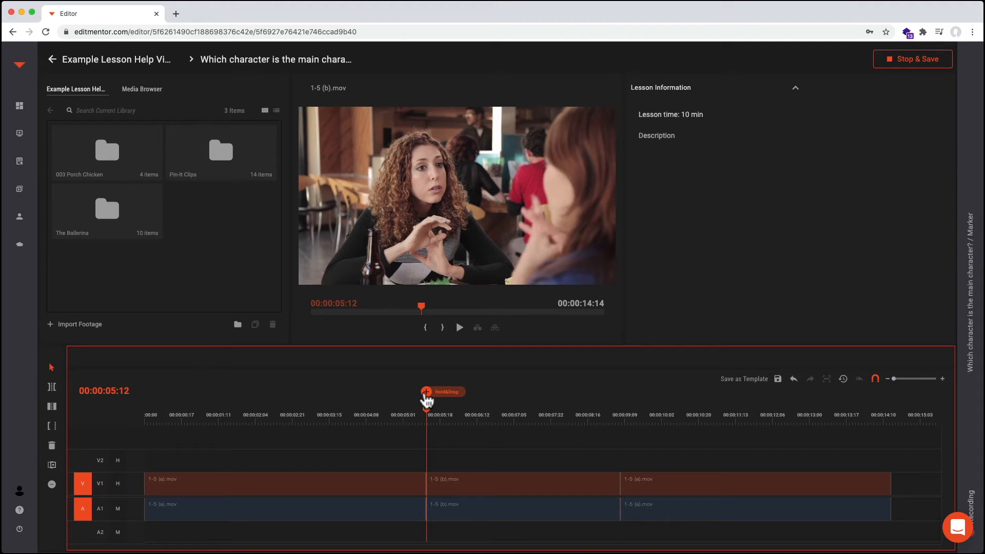
{"action": "left_click_drag", "start_coordinate": [427, 399], "coordinate": [624, 411]}
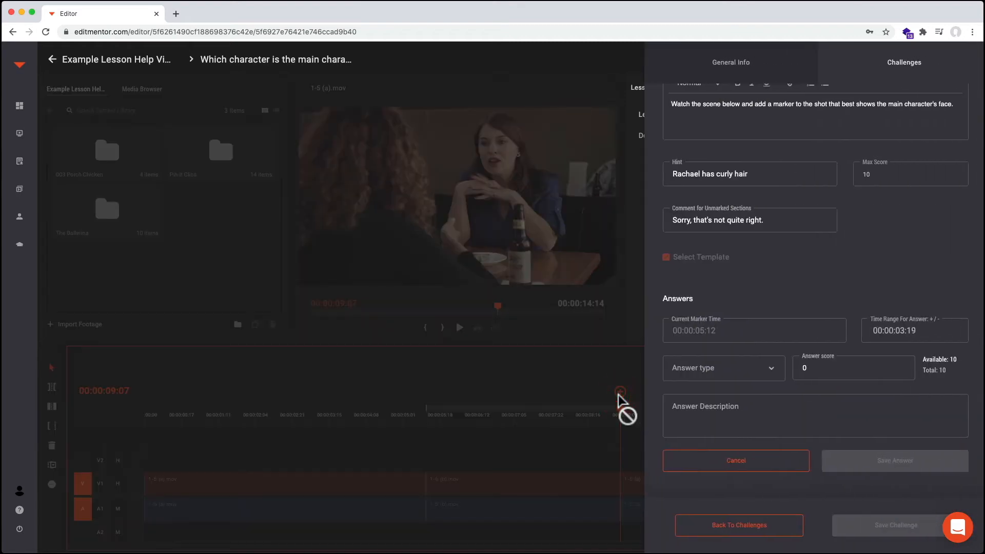
{"action": "left_click", "coordinate": [681, 377]}
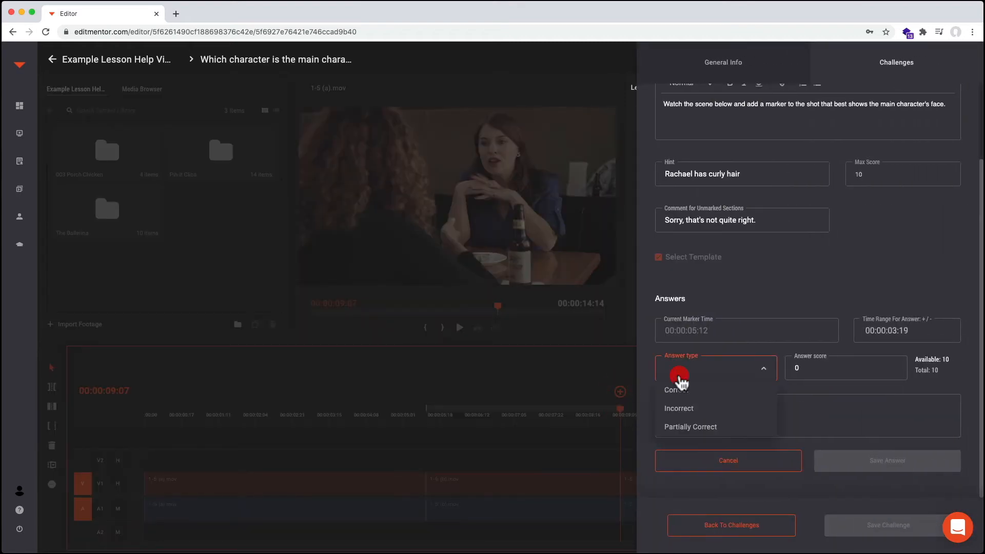
{"action": "left_click", "coordinate": [723, 395]}
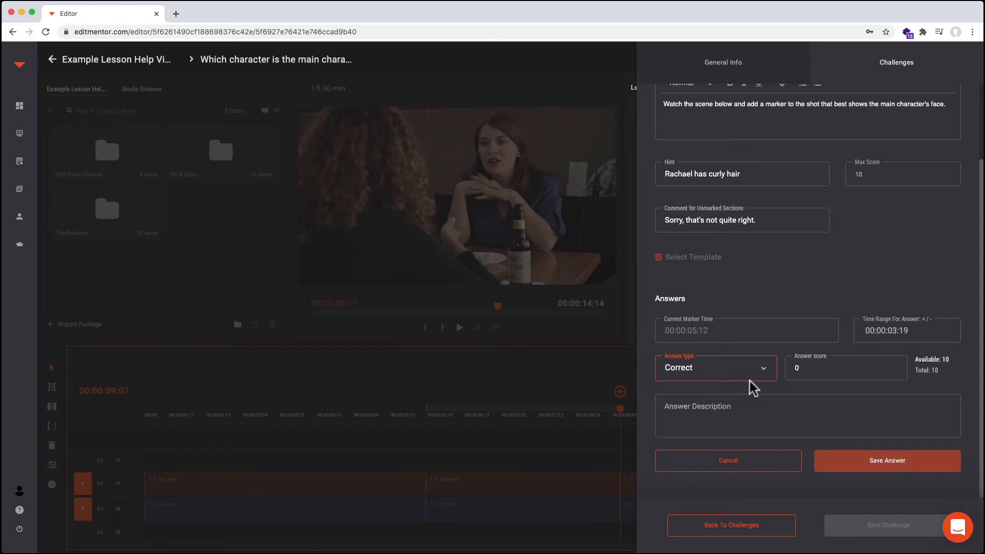
{"action": "left_click", "coordinate": [799, 367]}
{"action": "type", "text": "1010"}
Enter "Yes because..." as the correct answer's description and save the answer.
{"action": "left_click", "coordinate": [774, 420]}
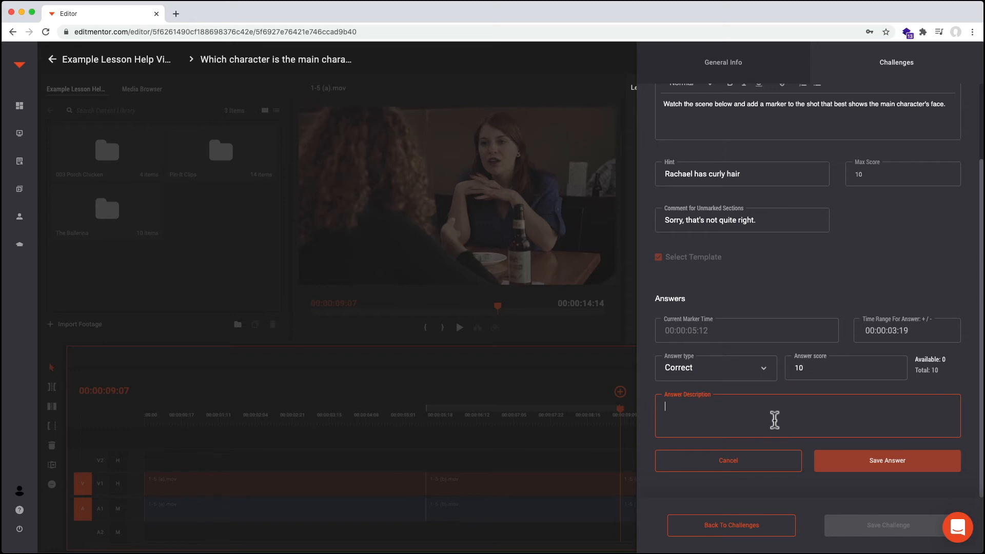
{"action": "type", "text": "Yes!"}
{"action": "key", "text": "BackSpace"}
{"action": "key", "text": "BackSpace"}
{"action": "key", "text": "BackSpace"}
{"action": "key", "text": "BackSpace"}
{"action": "type", "text": "Yes because."}
{"action": "left_click", "coordinate": [823, 458]}
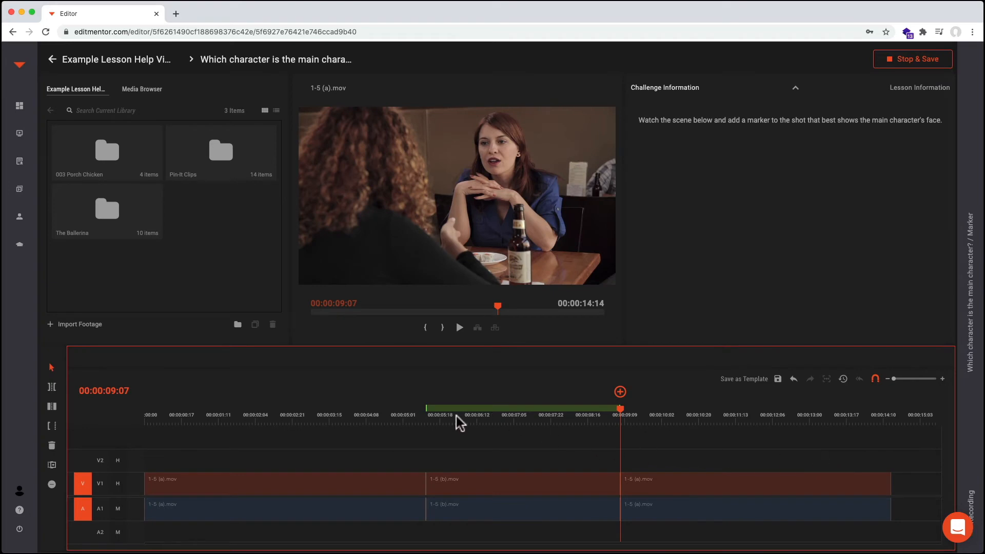
Reopen the saved correct answer from its timeline range, edit its answer score and save it.
{"action": "left_click", "coordinate": [507, 425]}
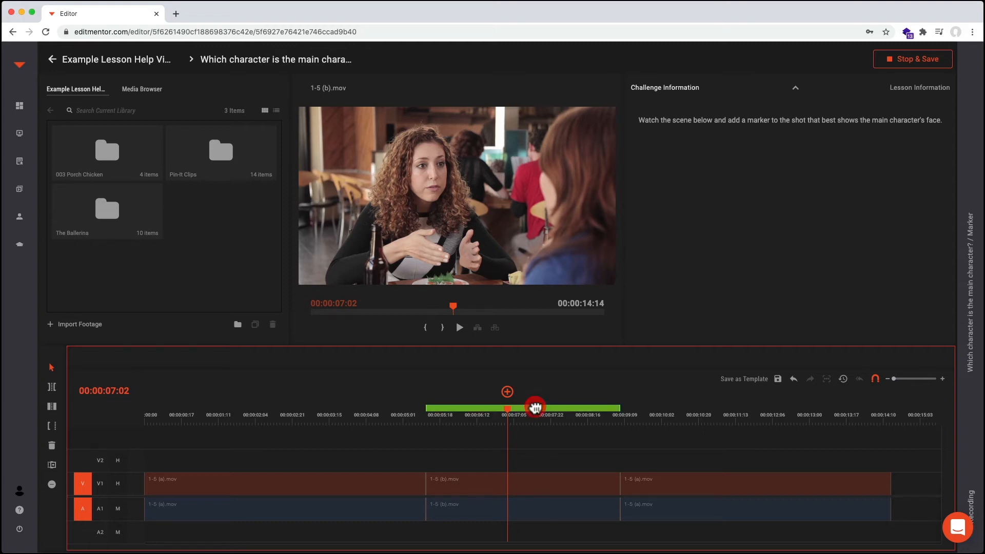
{"action": "left_click", "coordinate": [535, 409]}
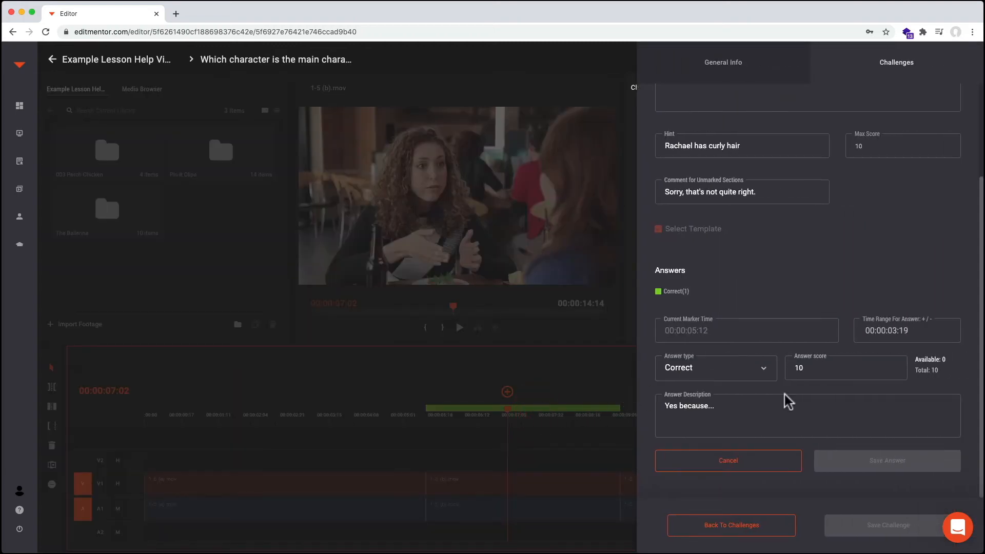
{"action": "left_click", "coordinate": [774, 407]}
{"action": "left_click_drag", "start_coordinate": [802, 368], "coordinate": [793, 368]}
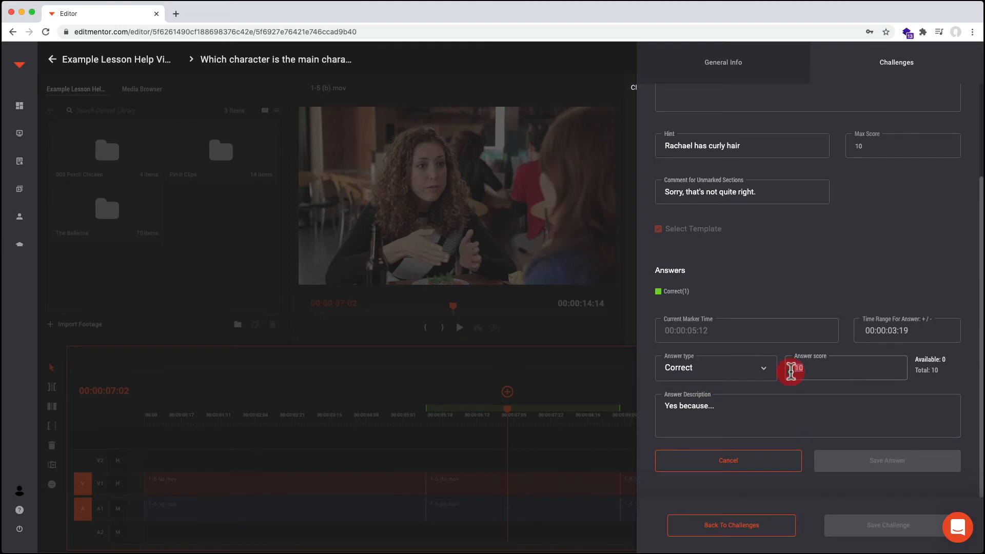
{"action": "type", "text": "4"}
{"action": "left_click", "coordinate": [848, 459]}
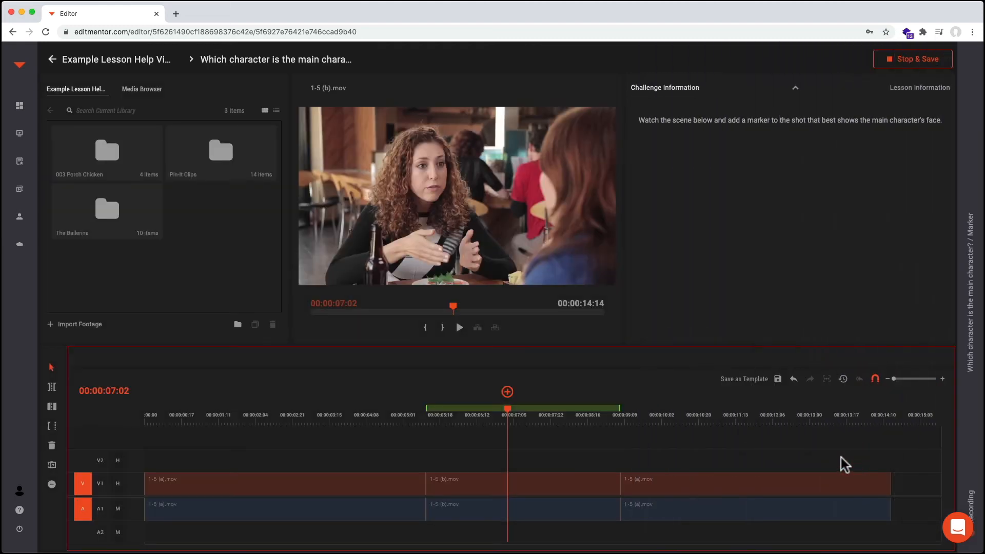
Add and save an Incorrect answer covering the first clip, from 00:00:00:00 to 00:00:05:12, with the description "No because...".
{"action": "left_click_drag", "start_coordinate": [507, 410], "coordinate": [429, 411]}
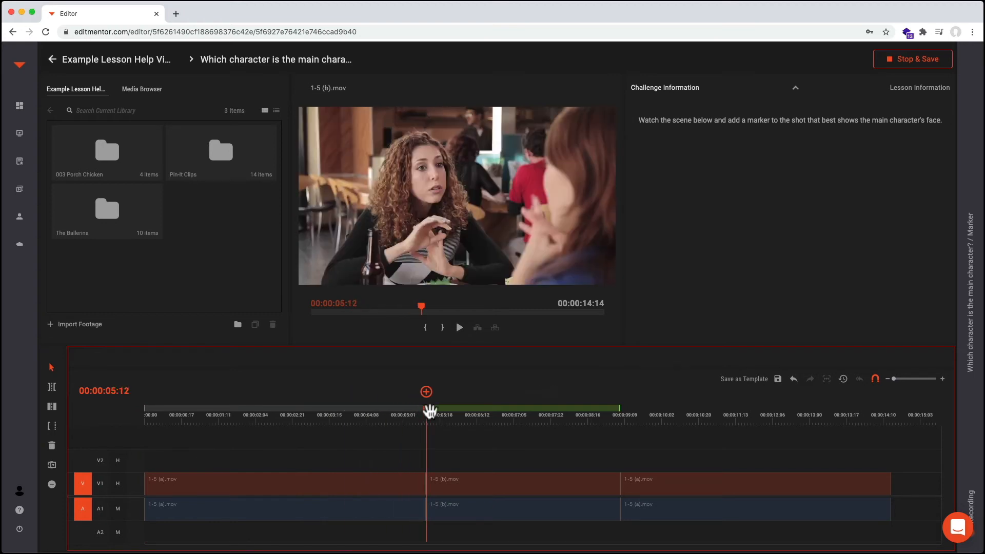
{"action": "key", "text": "m"}
{"action": "left_click", "coordinate": [714, 369]}
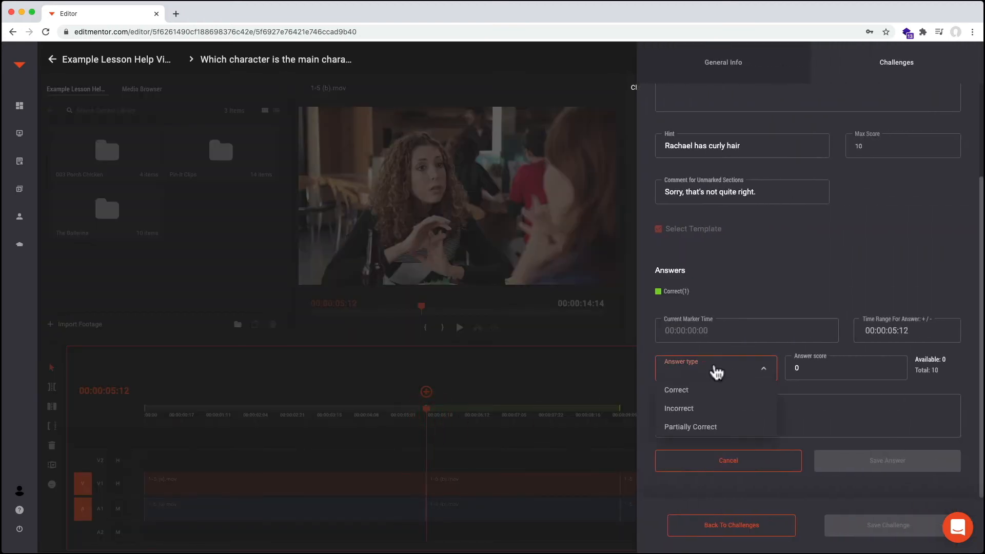
{"action": "left_click", "coordinate": [708, 417]}
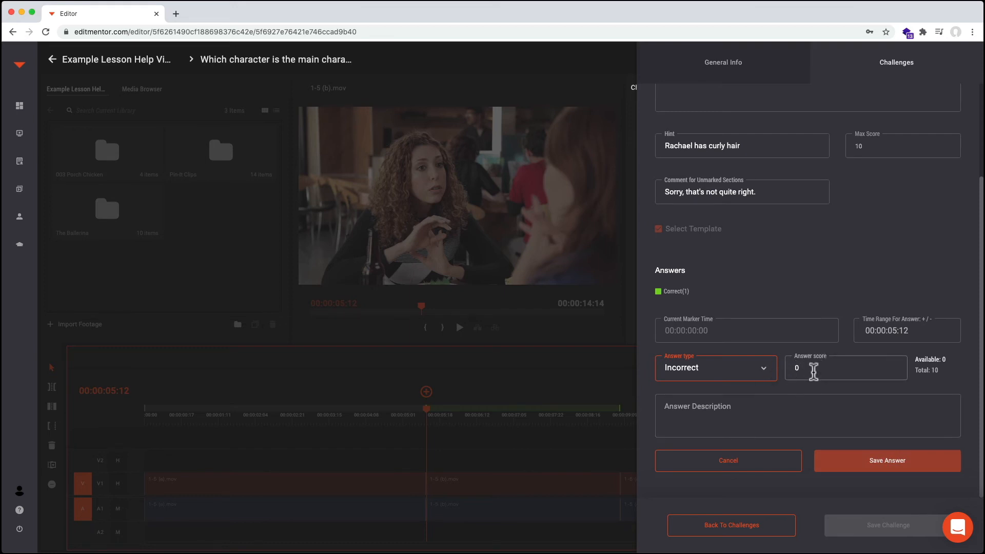
{"action": "left_click", "coordinate": [767, 411]}
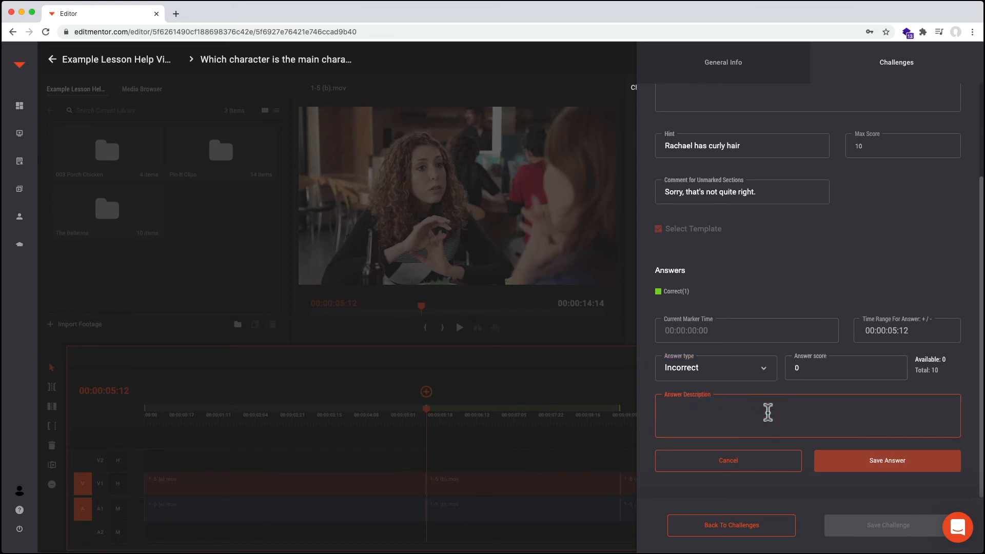
{"action": "type", "text": "No because..."}
{"action": "left_click", "coordinate": [931, 470]}
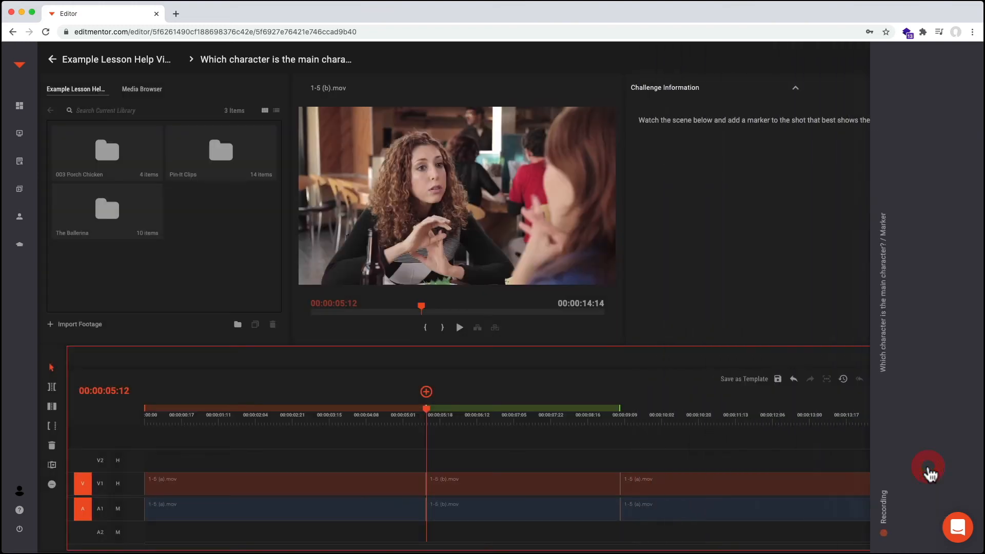
Mark an answer range over the last clip from 00:00:09:07 to 00:00:14:14 and set its answer type to Partially Correct.
{"action": "left_click", "coordinate": [614, 420]}
{"action": "left_click_drag", "start_coordinate": [620, 395], "coordinate": [891, 399]}
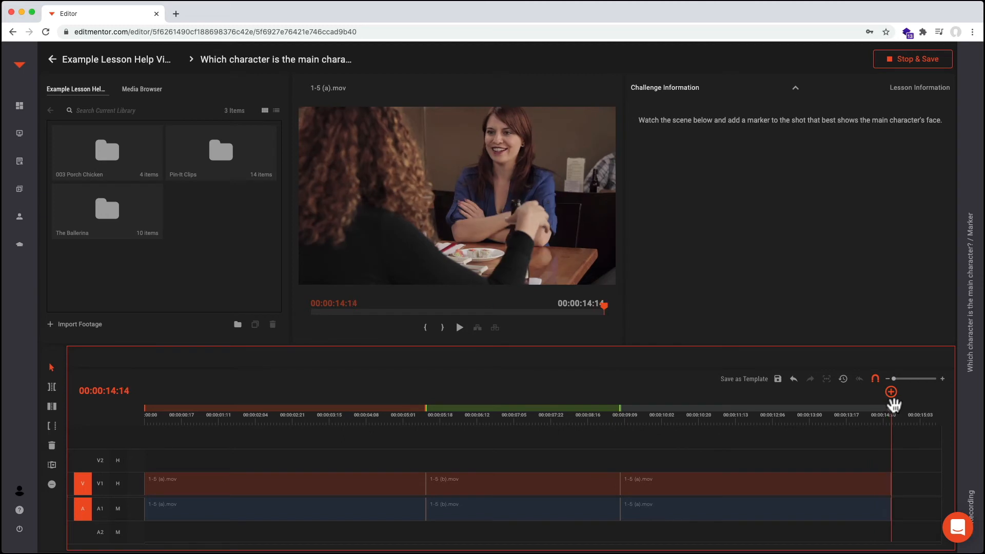
{"action": "left_click", "coordinate": [891, 398]}
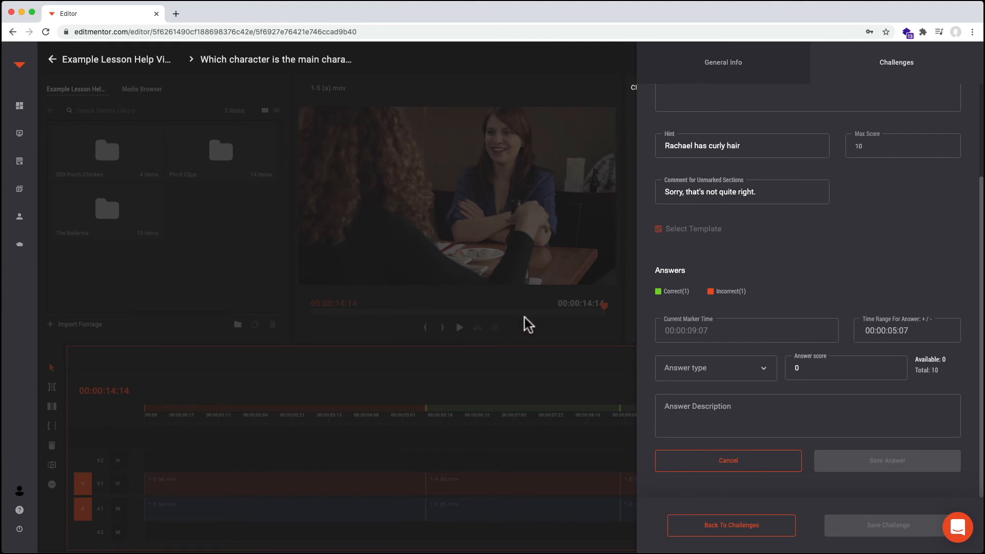
{"action": "left_click", "coordinate": [710, 370]}
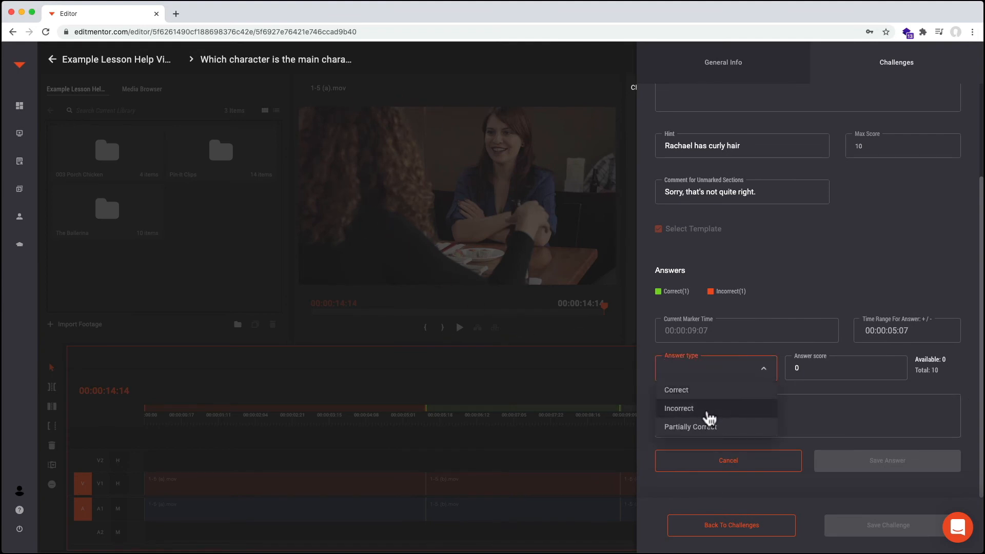
{"action": "left_click", "coordinate": [707, 409]}
{"action": "left_click", "coordinate": [711, 422]}
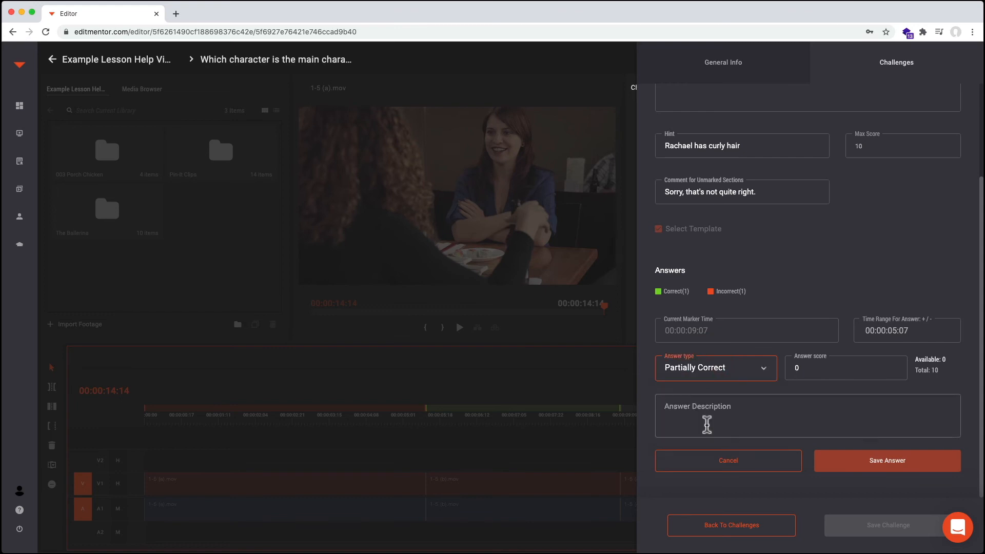
Set the partially correct answer's score to 5.
{"action": "left_click", "coordinate": [803, 369]}
{"action": "double_click", "coordinate": [806, 369]}
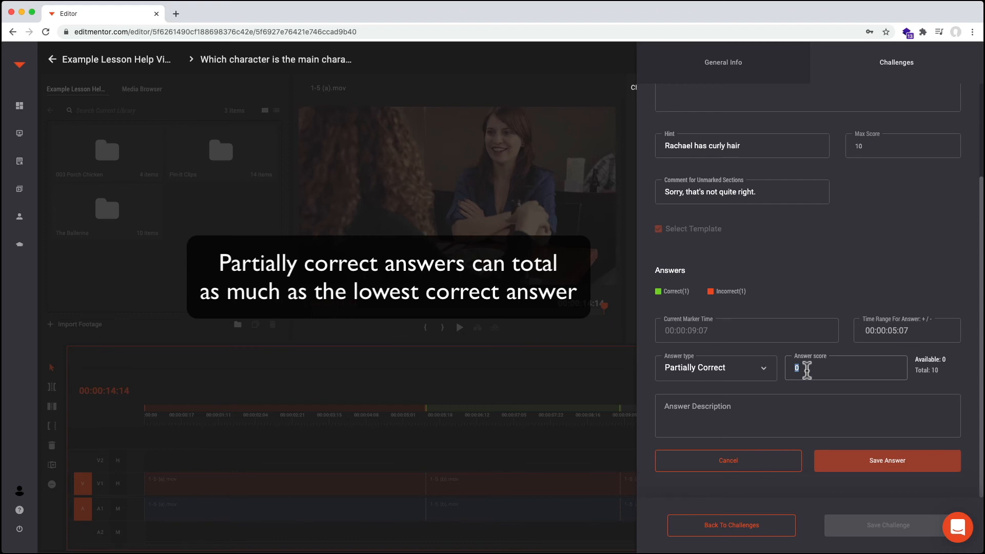
{"action": "left_click", "coordinate": [807, 368]}
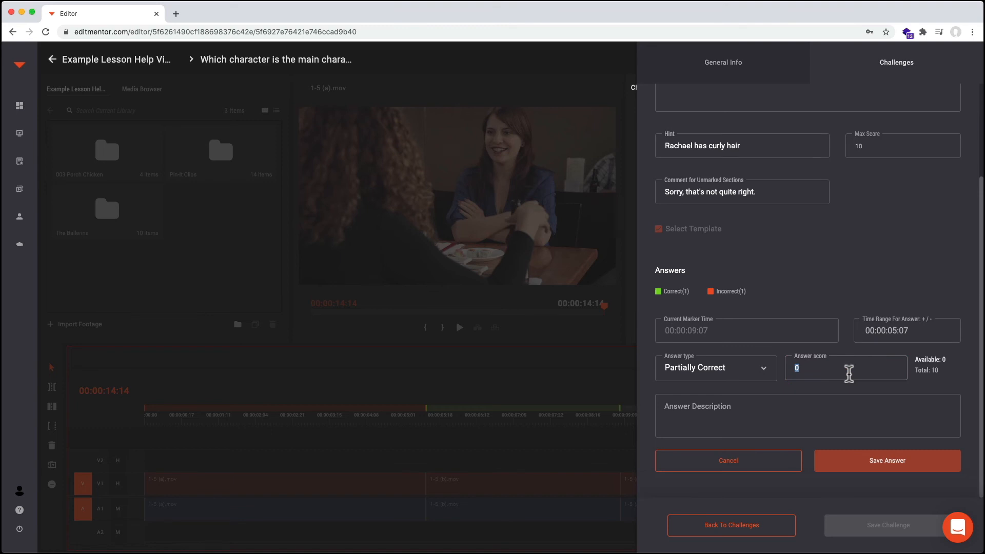
{"action": "type", "text": "10"}
{"action": "key", "text": "shift+Left"}
{"action": "key", "text": "shift+Left"}
{"action": "type", "text": "5"}
Enter "Maybe because..." as the partially correct answer's description and save the answer.
{"action": "left_click", "coordinate": [864, 461]}
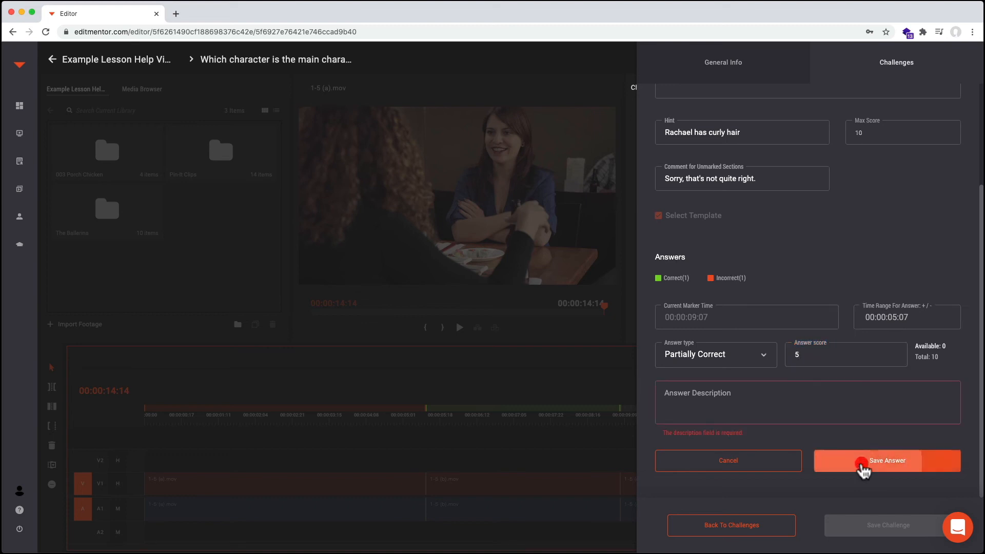
{"action": "left_click", "coordinate": [783, 410]}
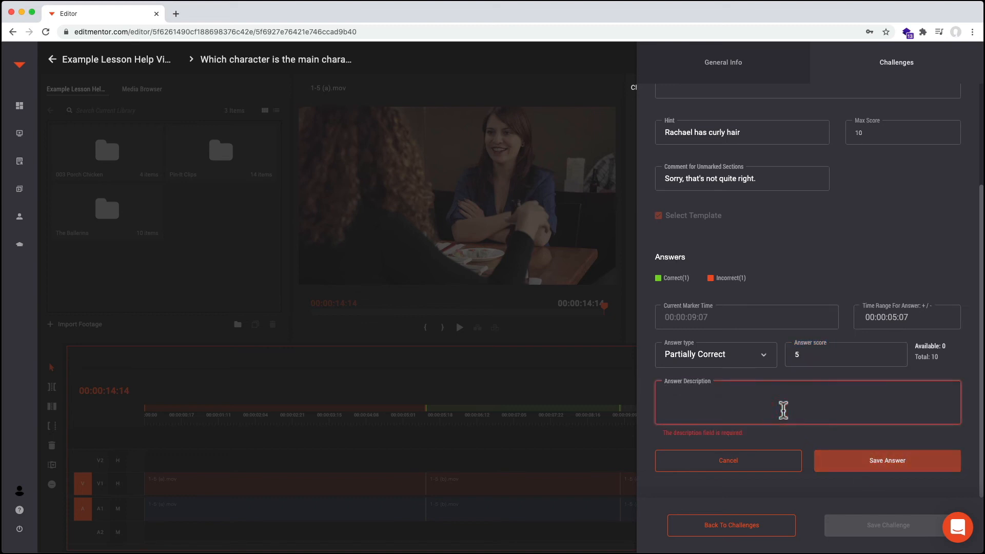
{"action": "type", "text": "Ma"}
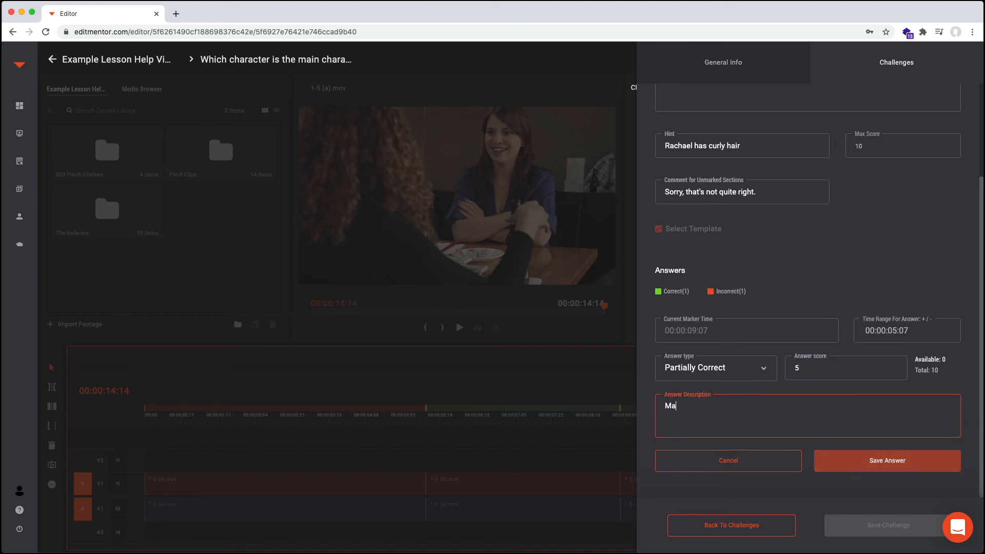
{"action": "type", "text": "ybe because..."}
{"action": "left_click", "coordinate": [850, 462]}
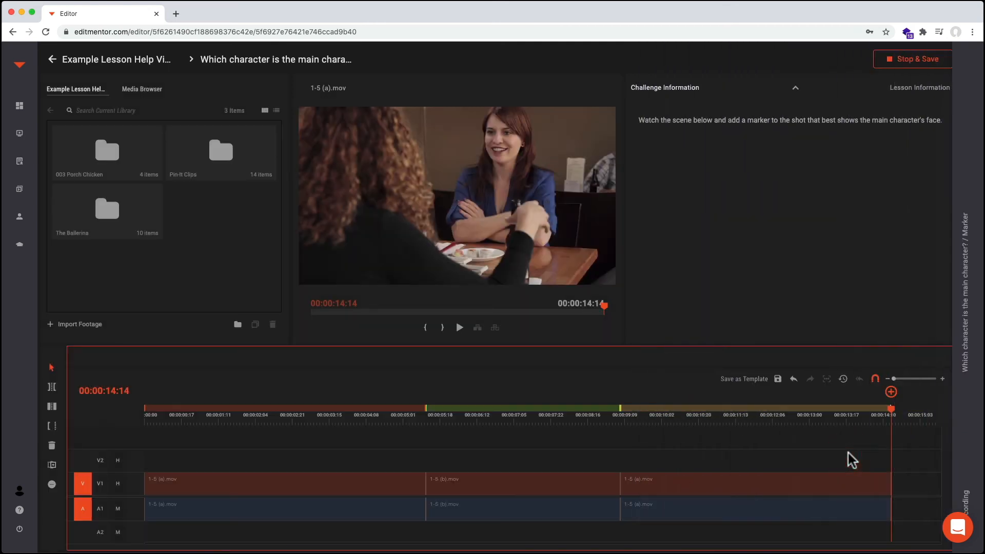
Stop recording answers on the timeline and save the Marker challenge.
{"action": "mouse_move", "coordinate": [573, 411]}
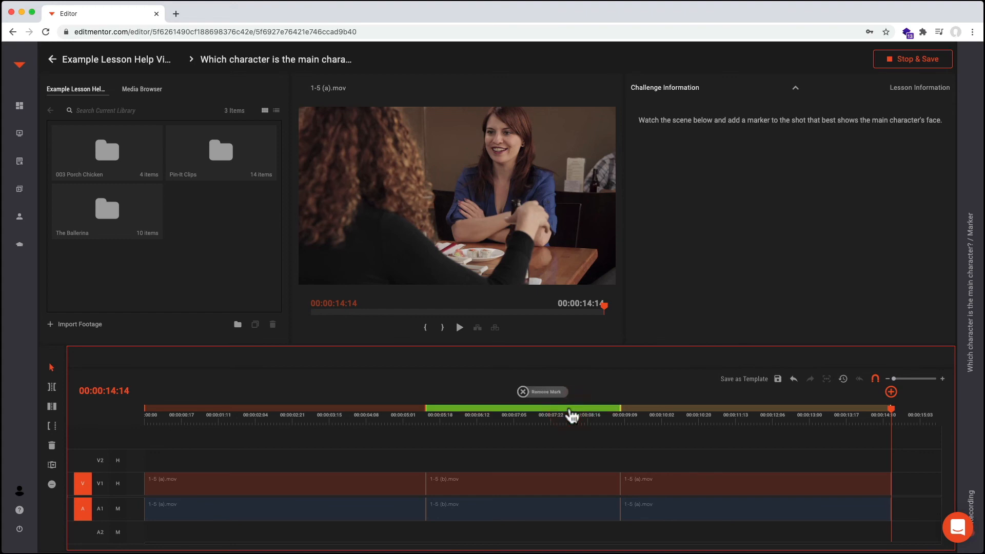
{"action": "mouse_move", "coordinate": [653, 414]}
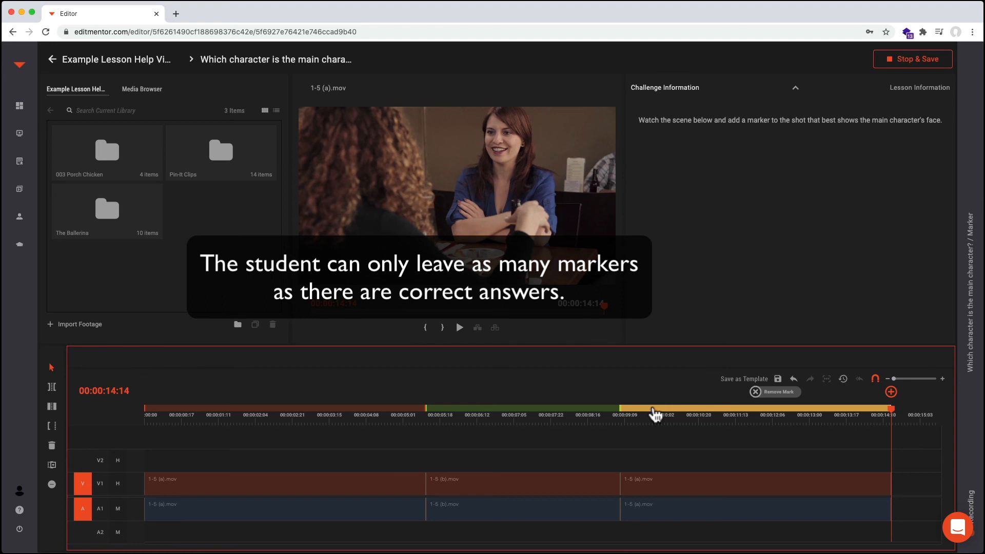
{"action": "left_click", "coordinate": [541, 418]}
{"action": "left_click", "coordinate": [699, 417]}
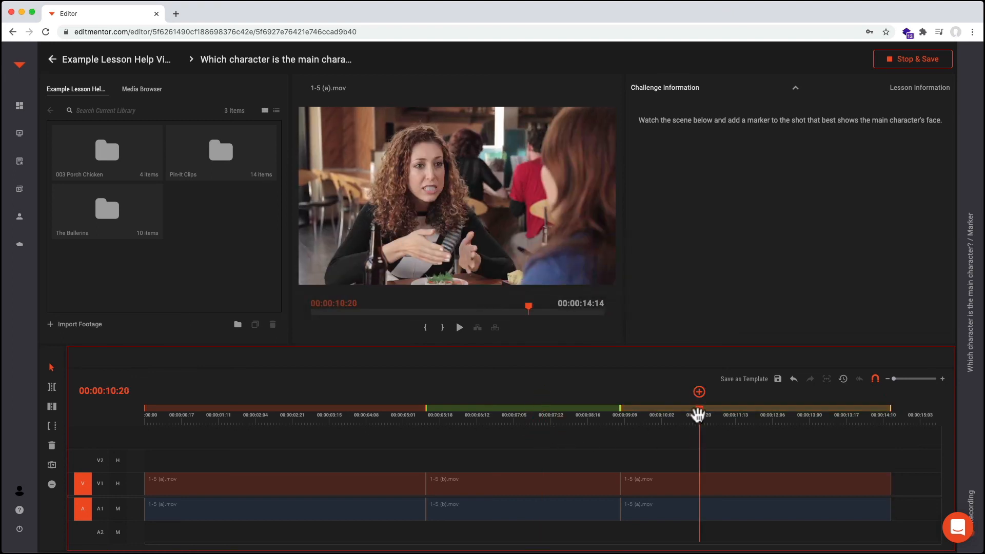
{"action": "left_click", "coordinate": [908, 66]}
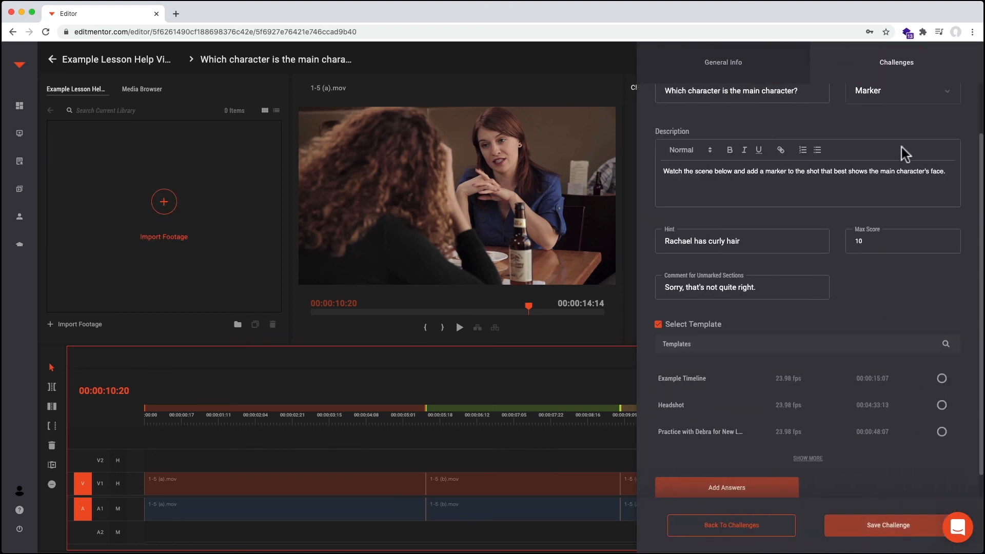
{"action": "scroll", "coordinate": [901, 304], "scroll_direction": "down", "scroll_amount": 1}
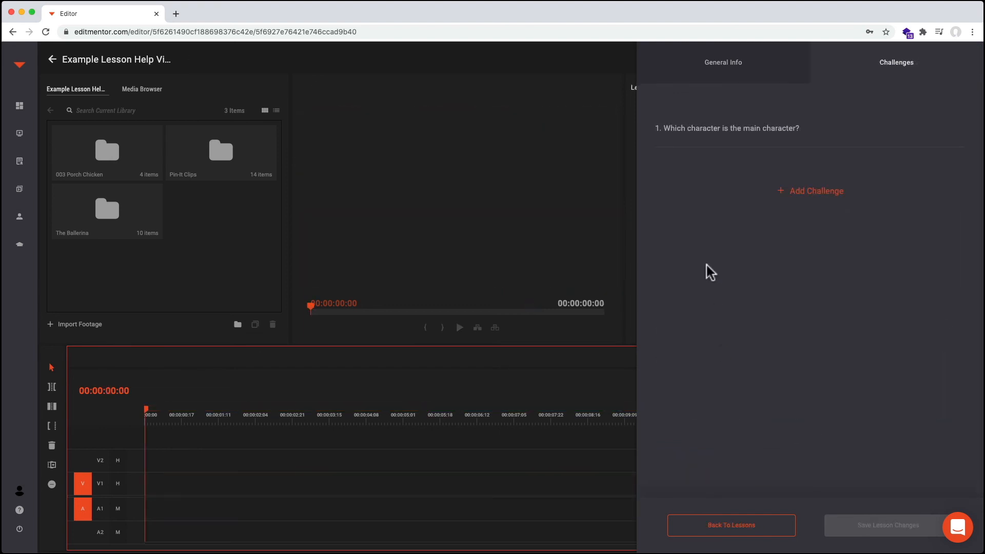
Reopen the saved challenge's answers, view the correct answer over the middle clip, and leave it without changes.
{"action": "mouse_move", "coordinate": [797, 126]}
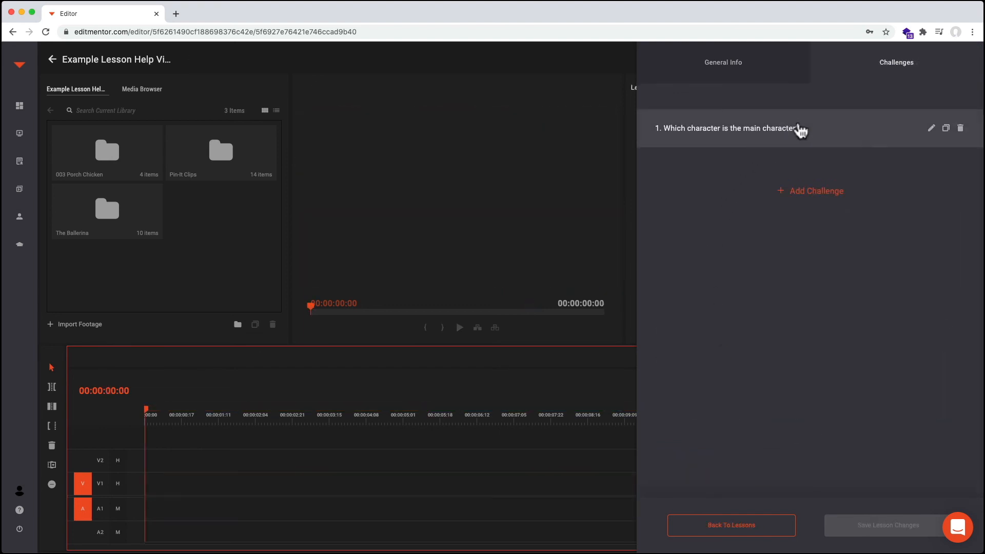
{"action": "left_click", "coordinate": [931, 129]}
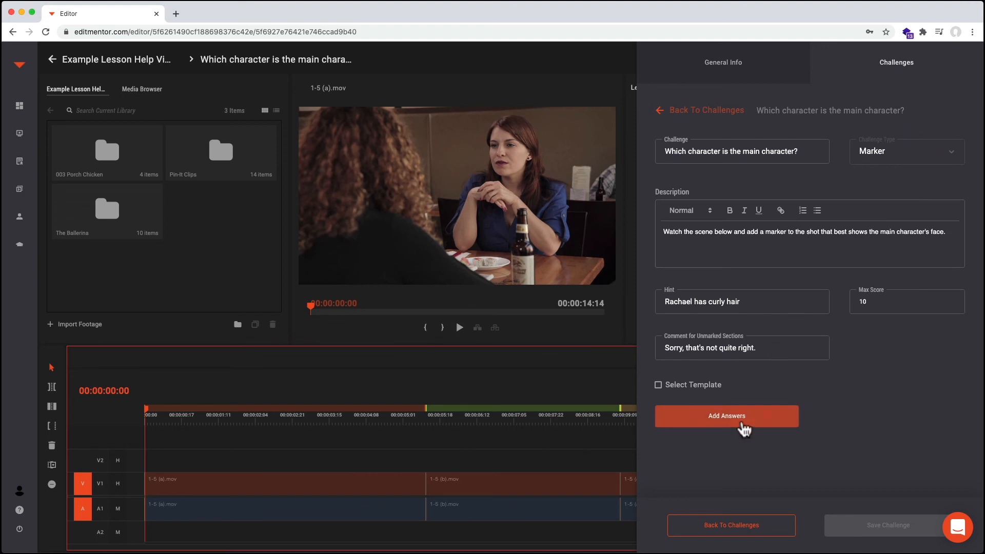
{"action": "left_click", "coordinate": [742, 424]}
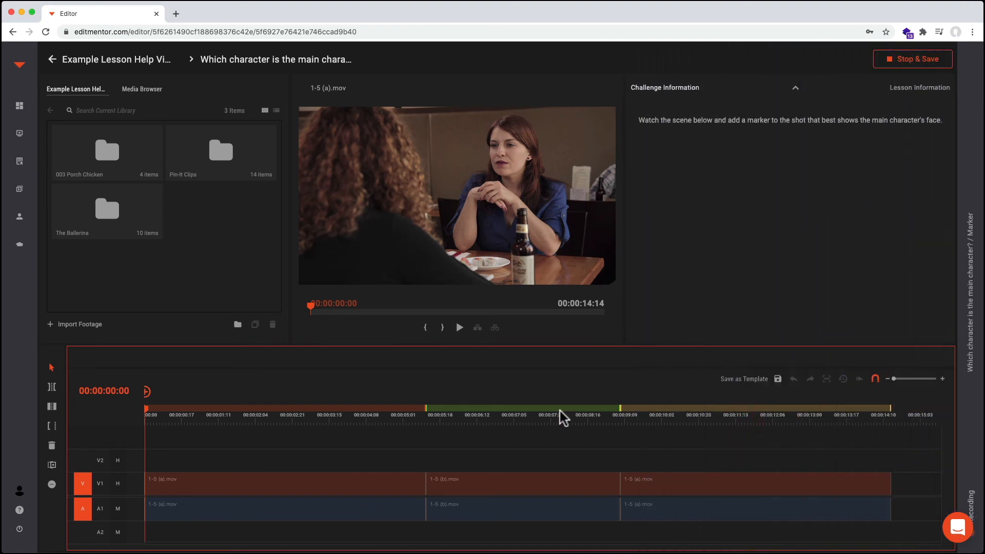
{"action": "left_click", "coordinate": [547, 409]}
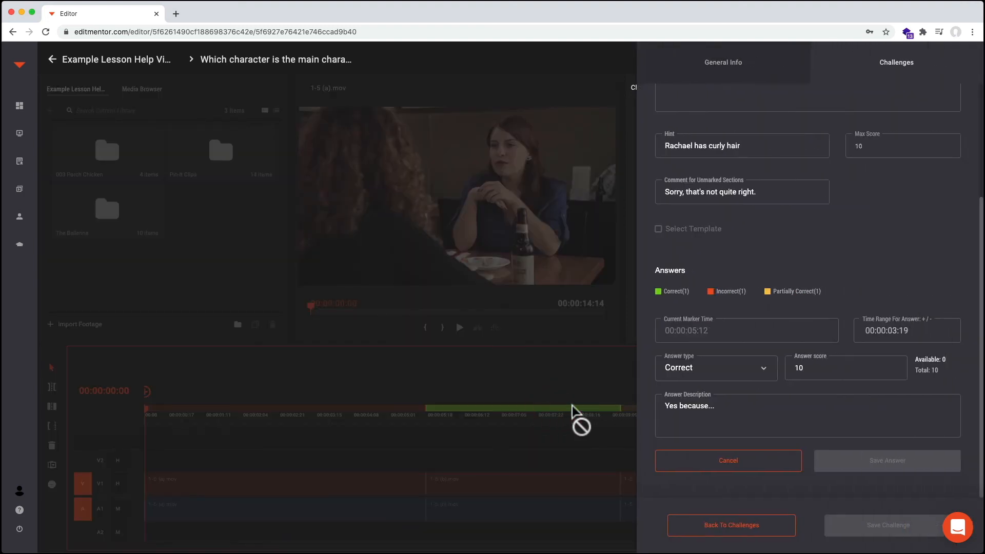
{"action": "left_click", "coordinate": [679, 467]}
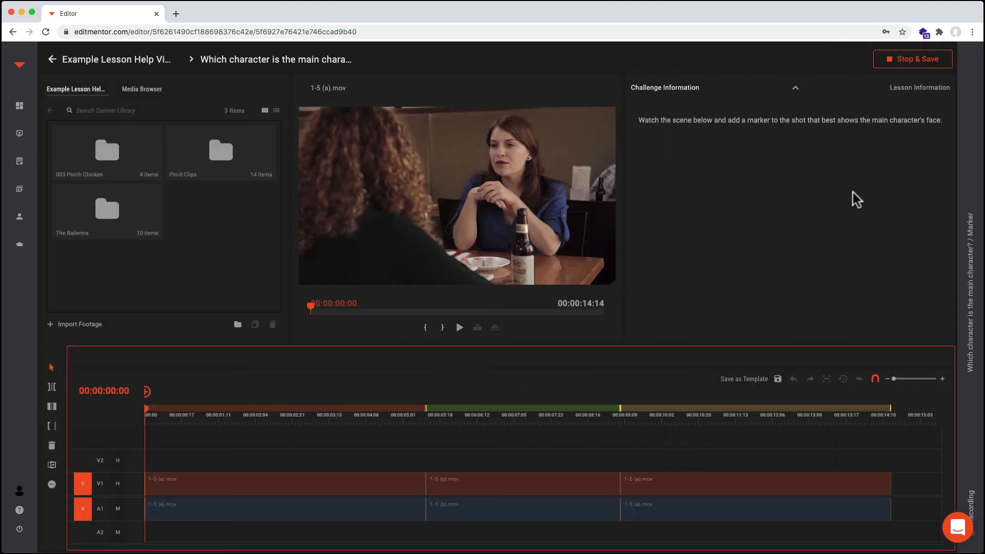
{"action": "left_click", "coordinate": [912, 59]}
Reopen the challenge's answers for editing and delete the Incorrect answer covering the first clip.
{"action": "left_click", "coordinate": [925, 127]}
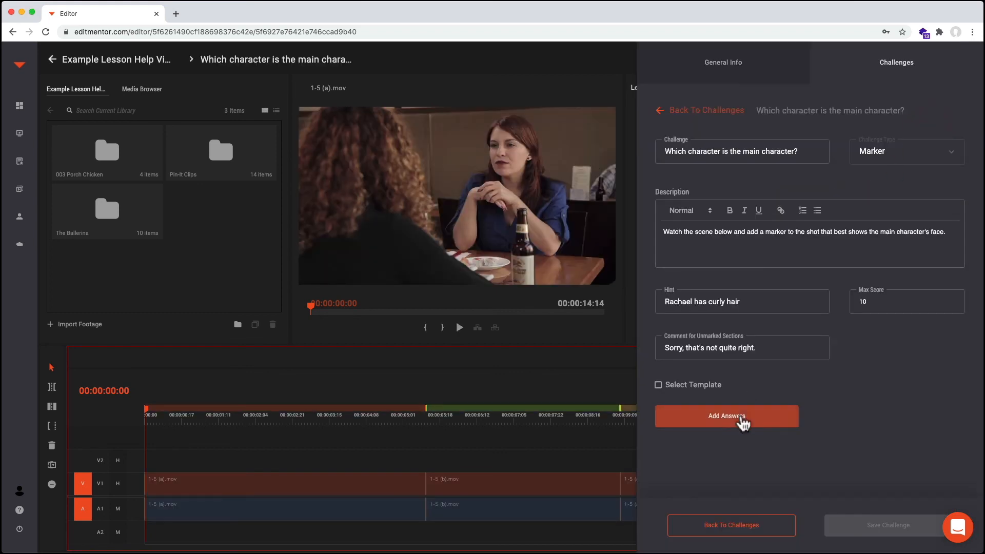
{"action": "left_click", "coordinate": [777, 424]}
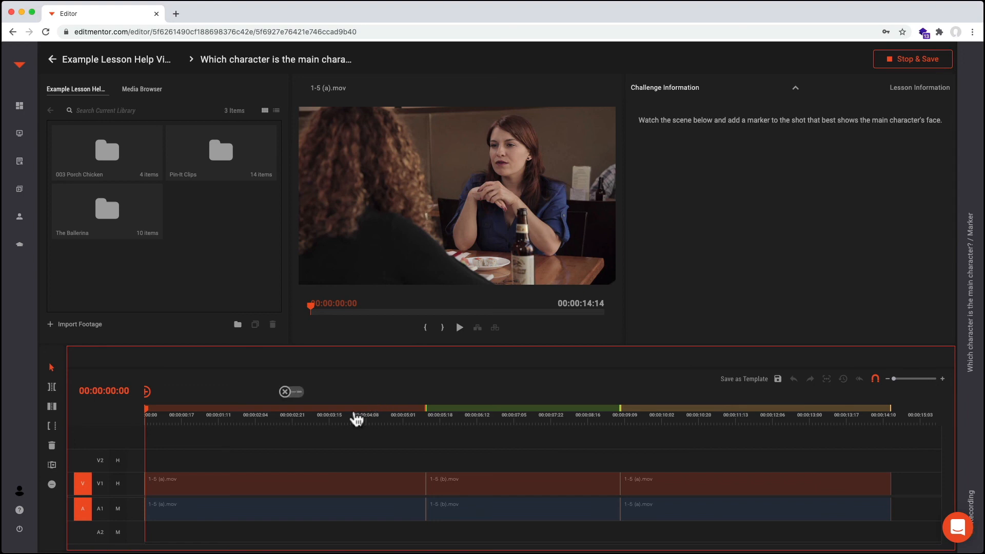
{"action": "left_click", "coordinate": [352, 408]}
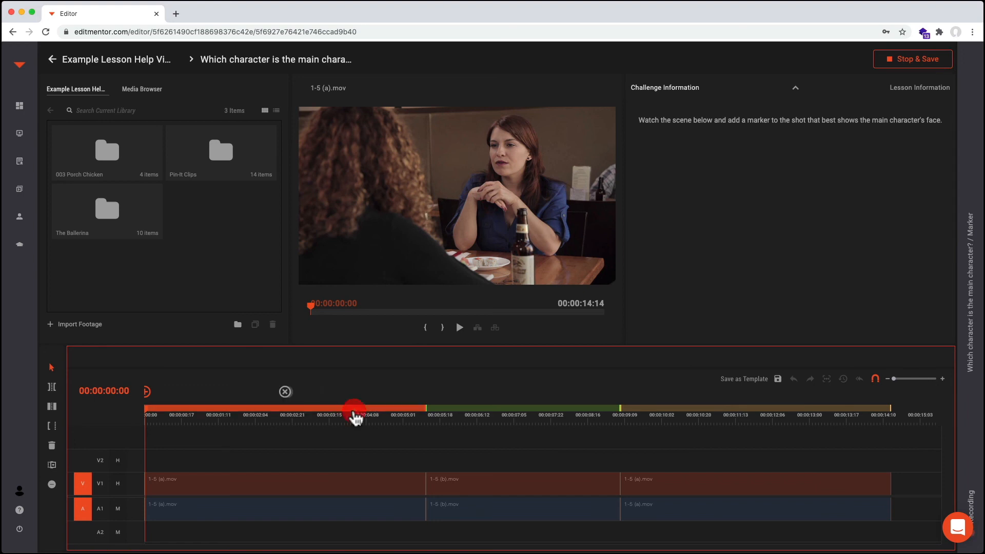
{"action": "left_click", "coordinate": [287, 394]}
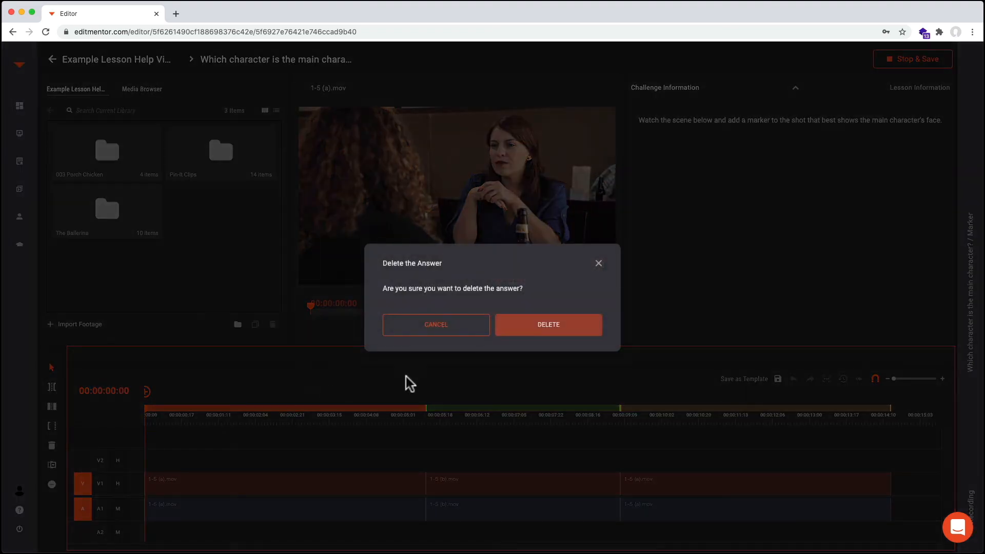
{"action": "left_click", "coordinate": [541, 333]}
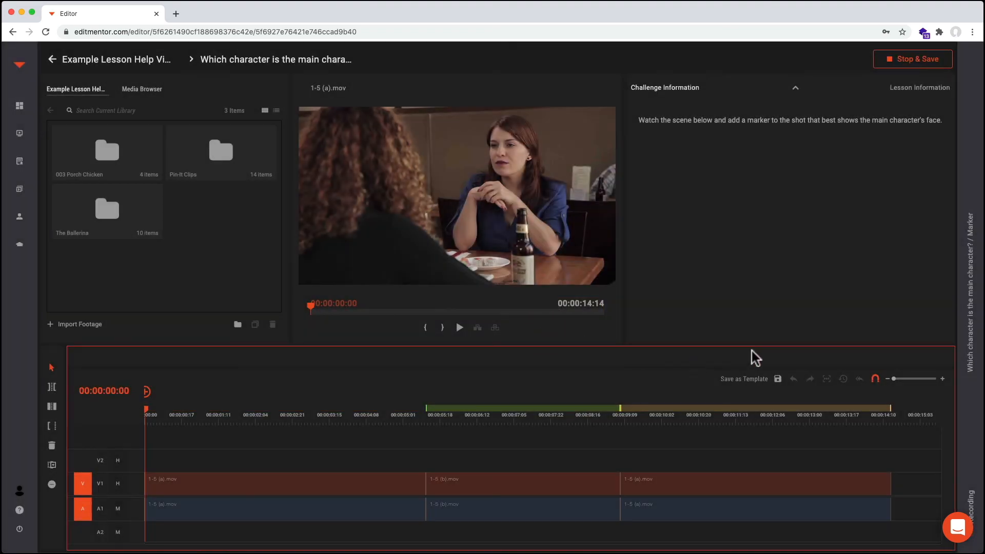
Stop recording the answers and save the edited challenge "Which character is the main character?".
{"action": "left_click", "coordinate": [966, 320]}
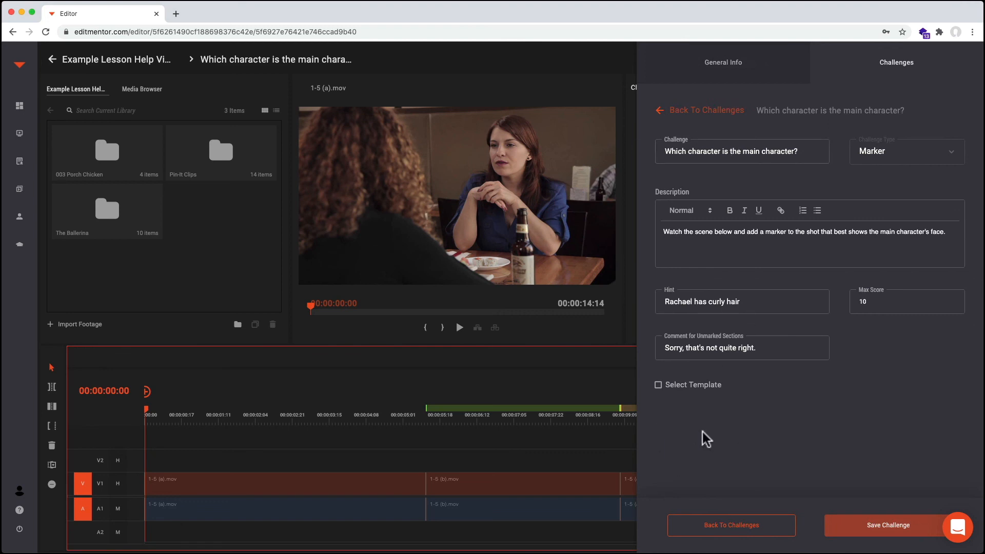
{"action": "left_click", "coordinate": [592, 353]}
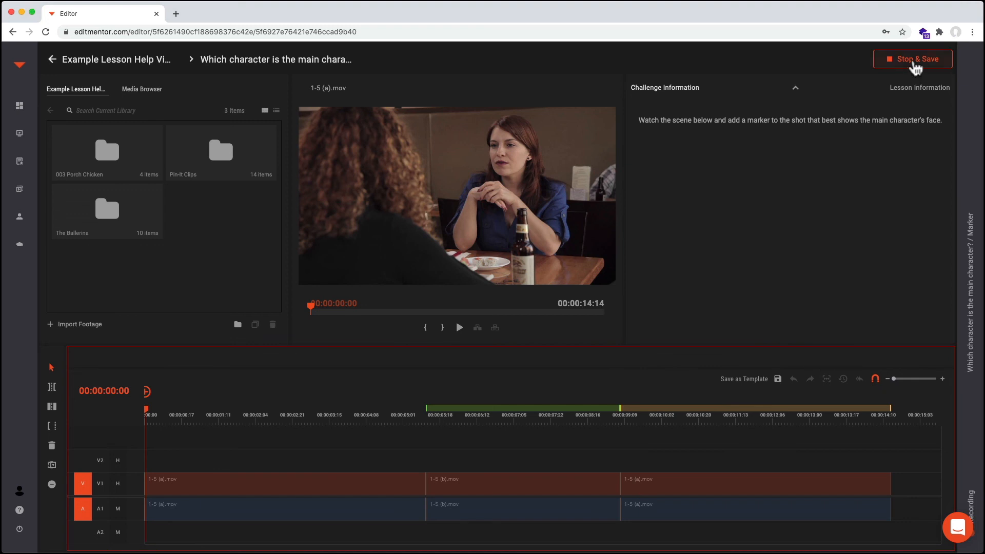
{"action": "left_click", "coordinate": [916, 61]}
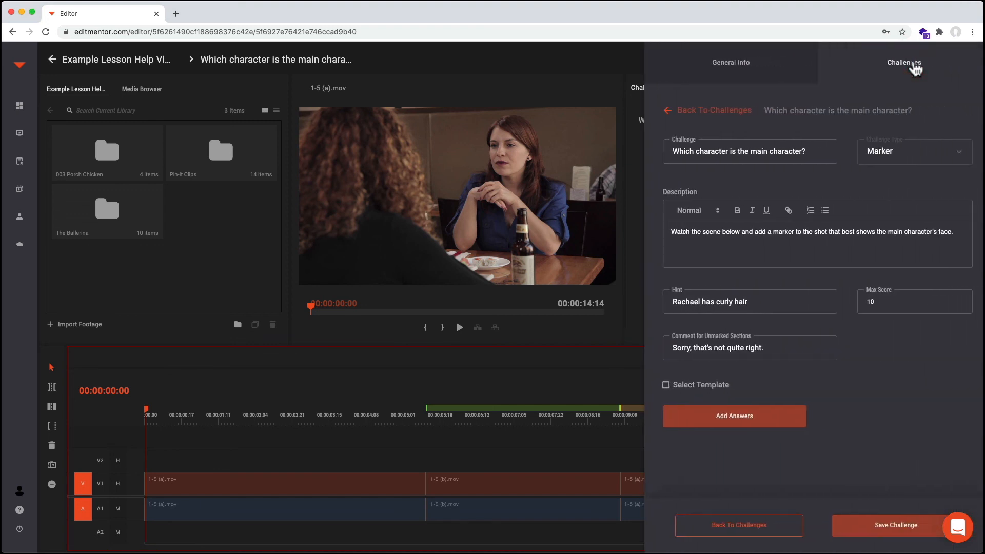
{"action": "left_click", "coordinate": [770, 526]}
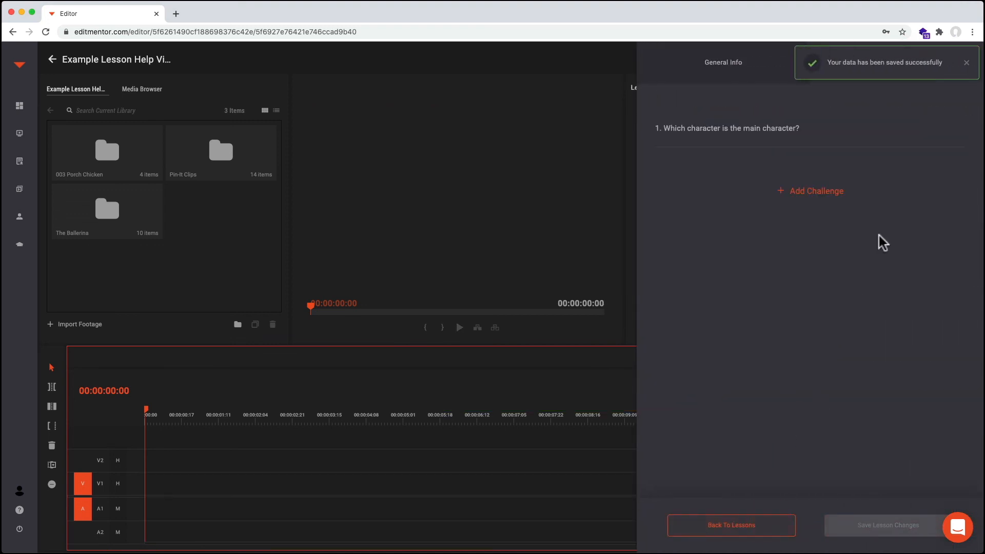